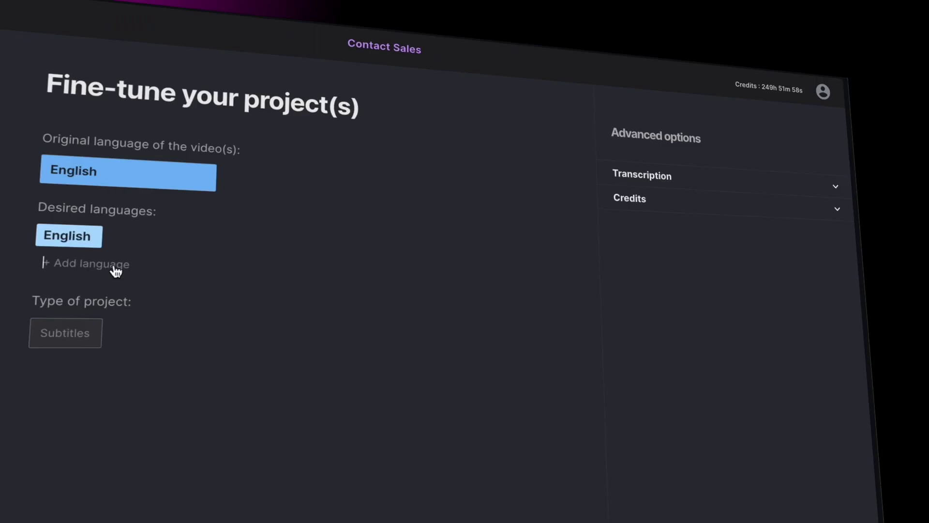
Add Spanish as a desired target language
click(94, 264)
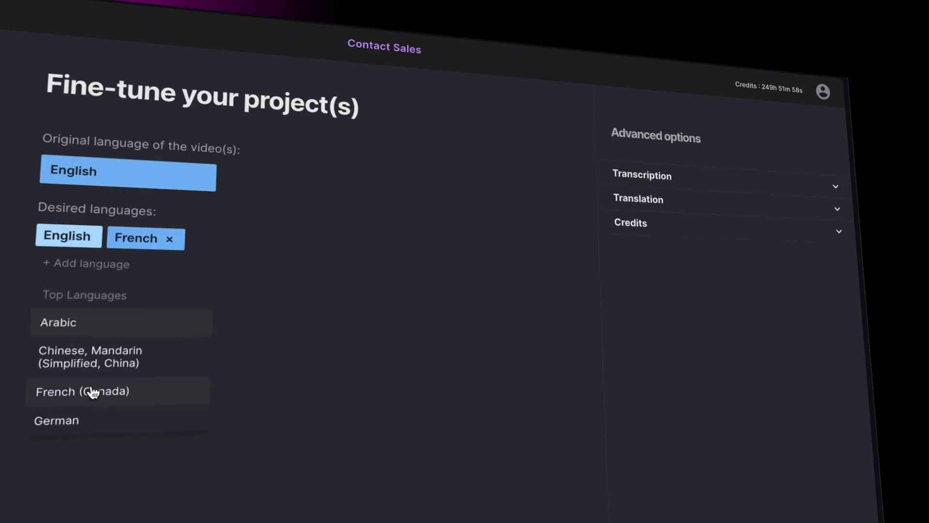
text(sp)
click(75, 332)
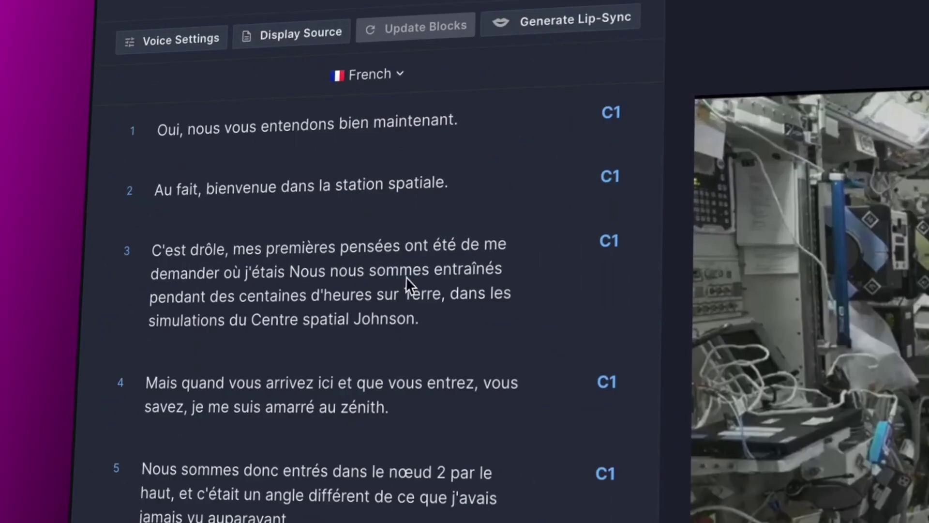
Complete the second French line with 'internationale' and retime dubbing clips #1 and #2
click(449, 183)
text(internati)
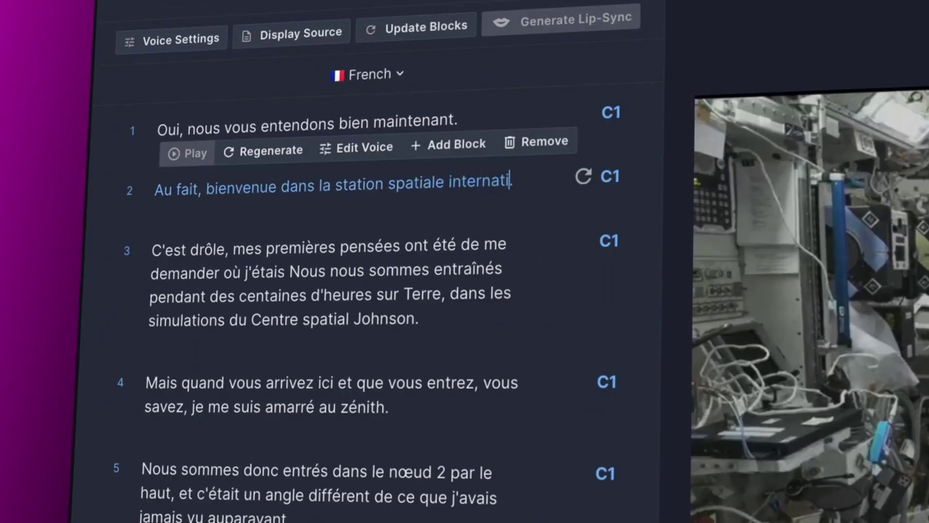
text(onale.)
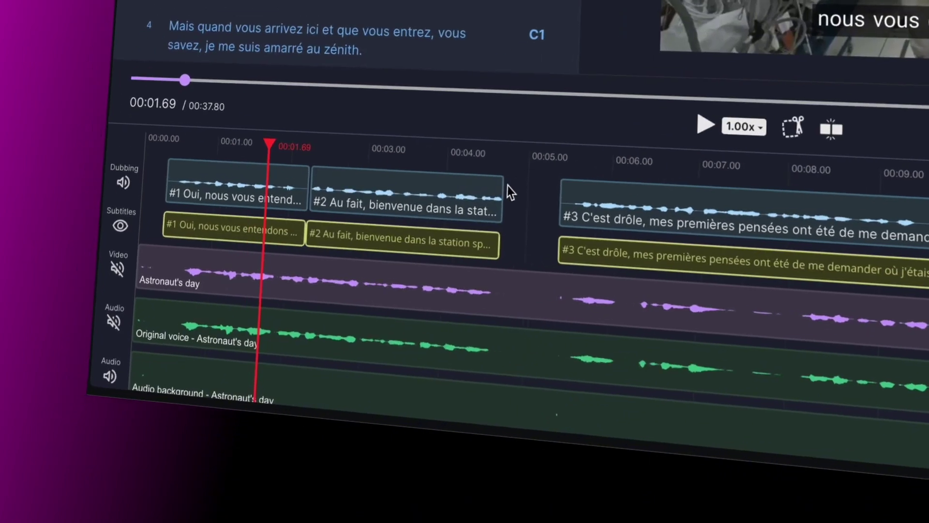
drag(507, 191, 479, 194)
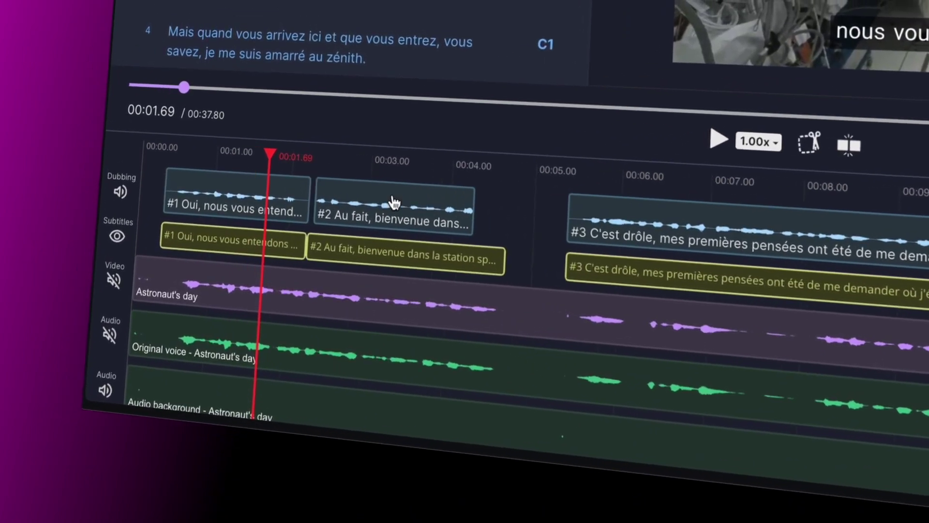
drag(394, 203, 473, 206)
drag(310, 199, 304, 201)
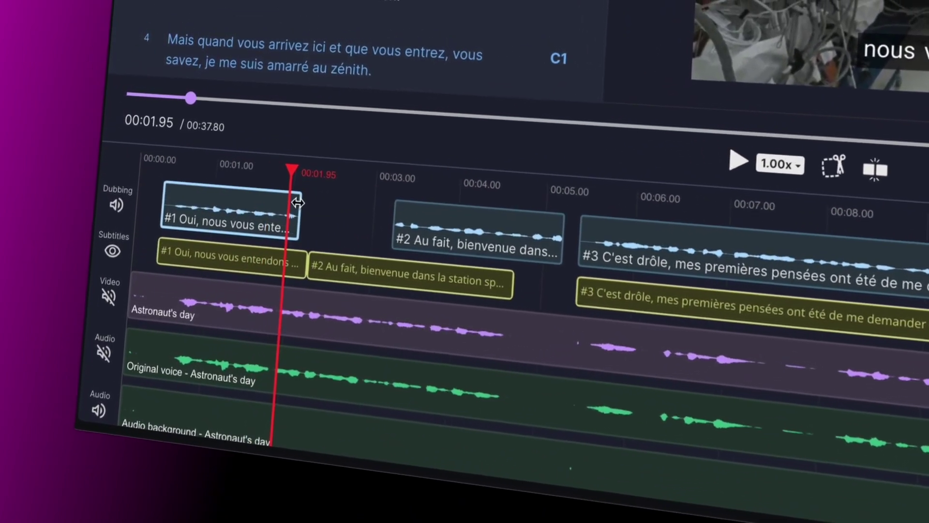
scroll(297, 202, right, 10)
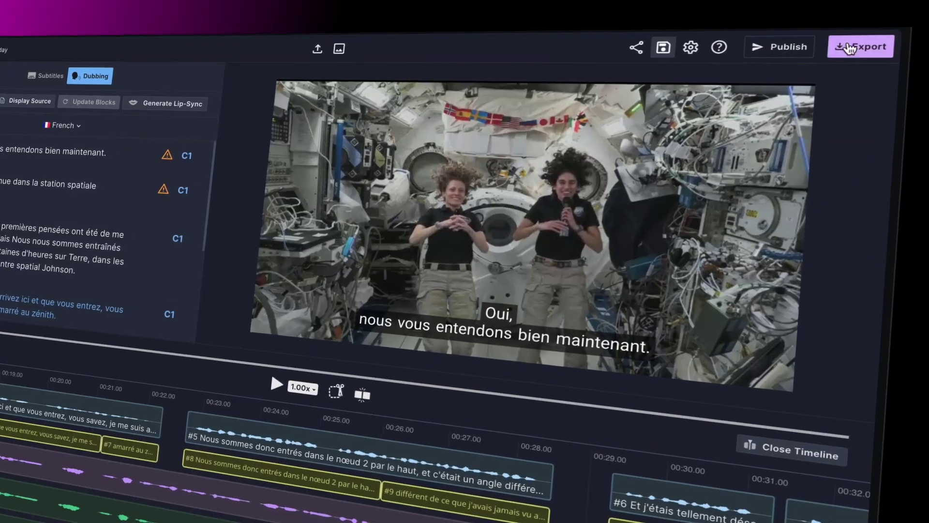
Set the export resolution to Original
click(848, 49)
click(829, 183)
click(756, 213)
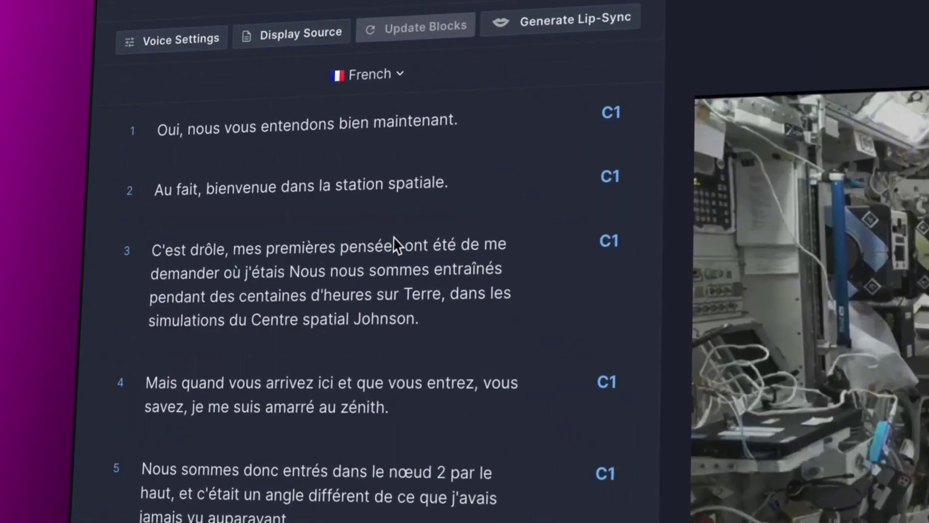
Finish transcript line 2 with 'nale' and slide dubbing clip #2 to about 5 s
click(323, 114)
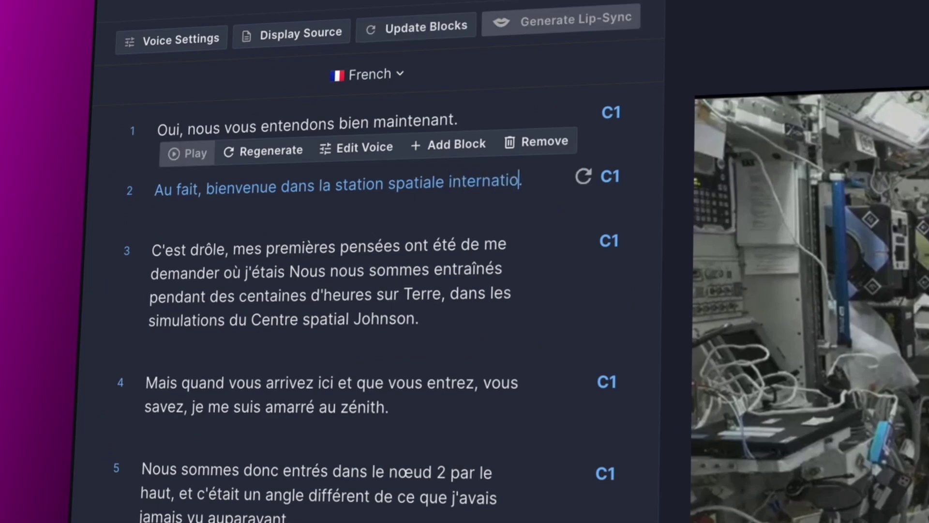
text(nale)
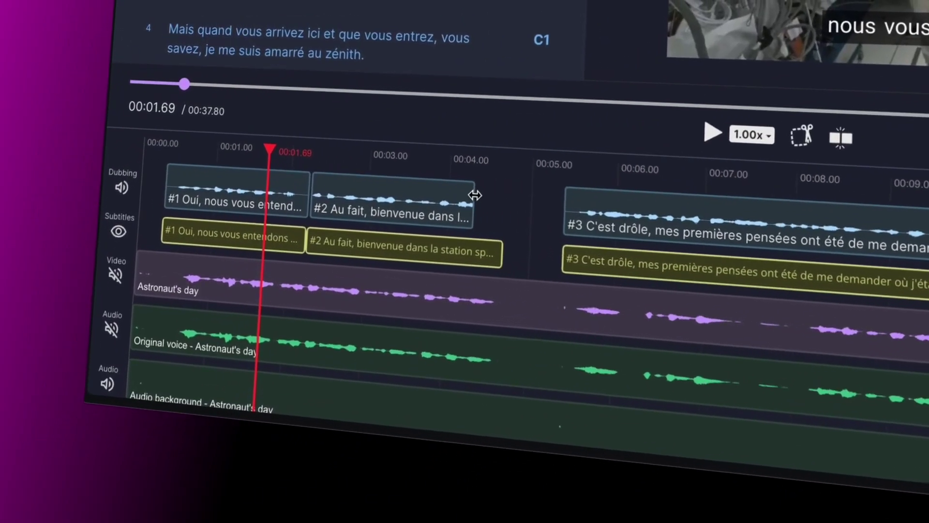
drag(400, 207, 479, 211)
click(306, 196)
scroll(297, 203, right, 10)
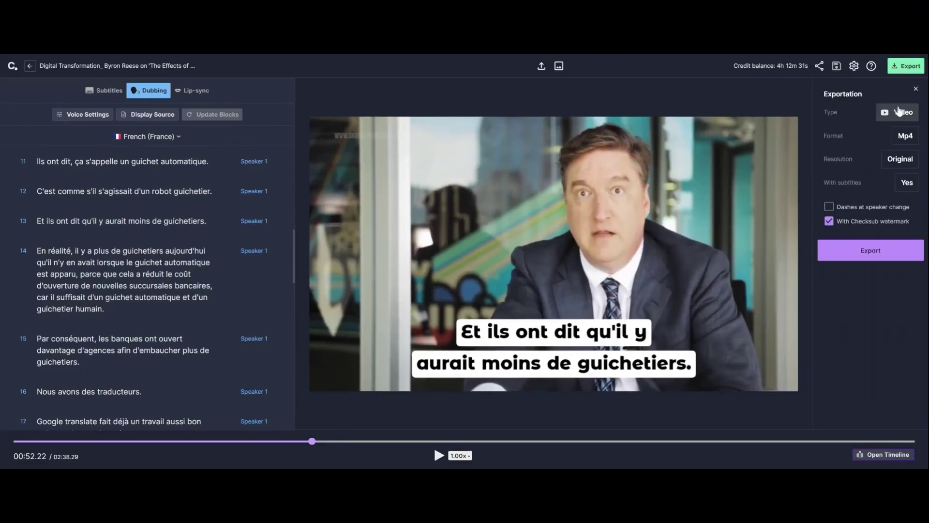
Set the export type to Subtitles with SRT as the format
click(897, 111)
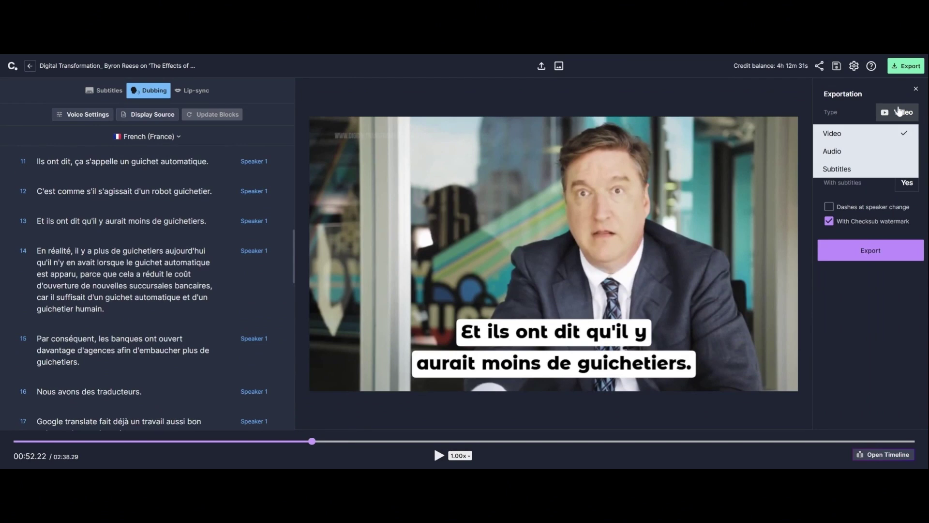
click(891, 168)
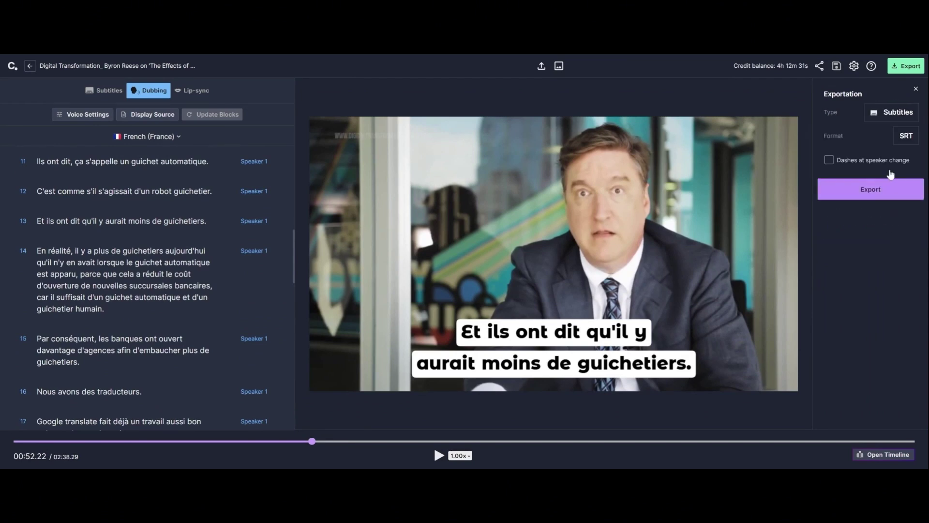
click(901, 141)
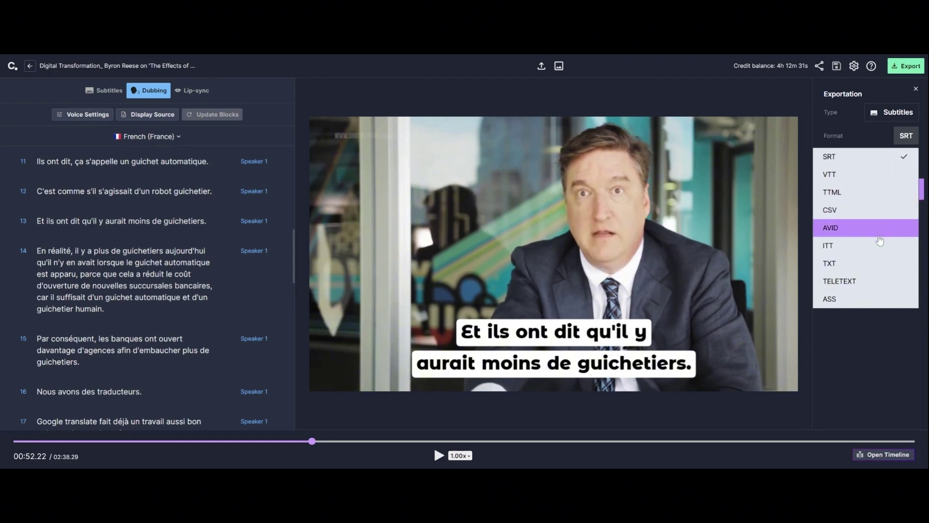
click(874, 324)
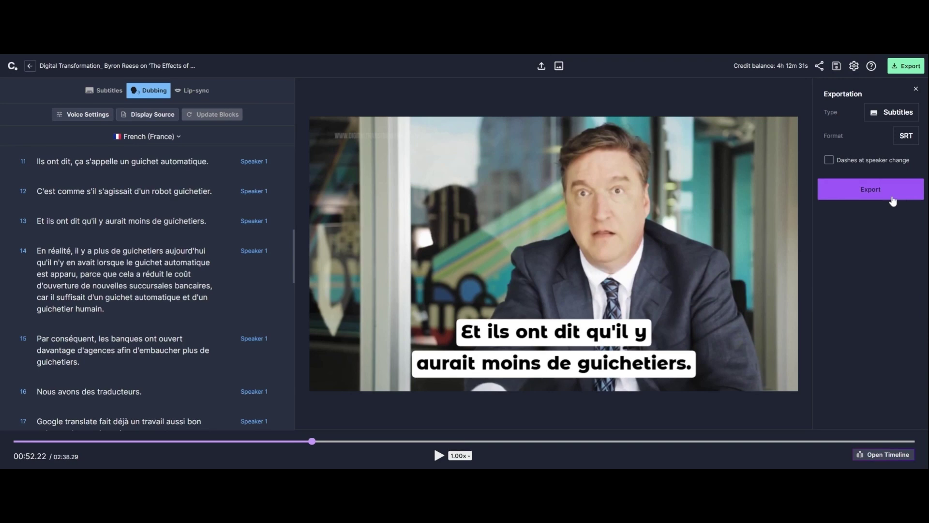
Export the SRT subtitle file and reopen the export type choices
click(915, 90)
click(911, 69)
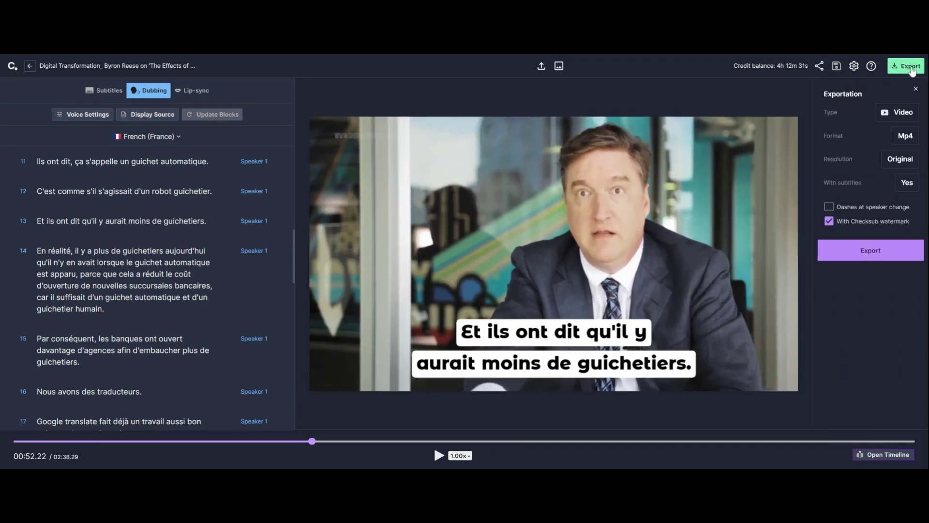
click(903, 113)
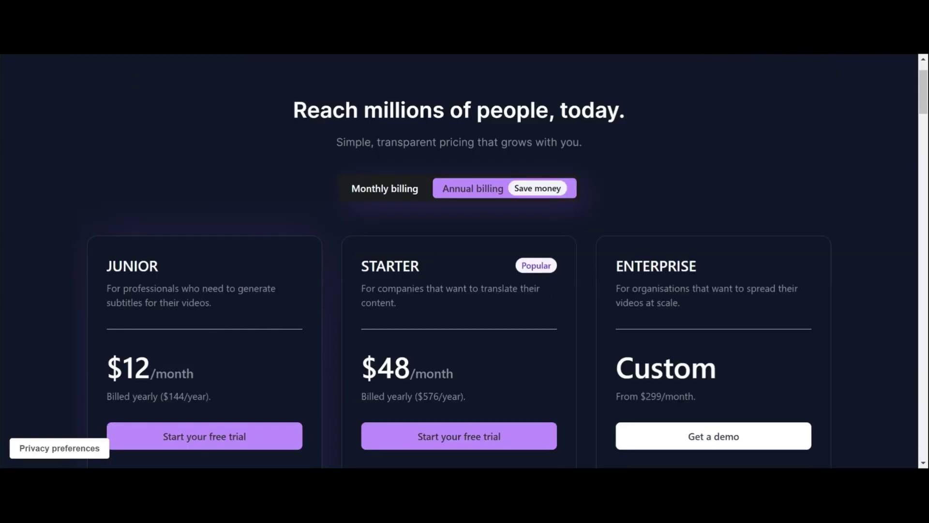
Scroll through the Checksub plan cards and comparison table down to the advanced features
scroll(532, 173, down, 3)
scroll(531, 173, down, 3)
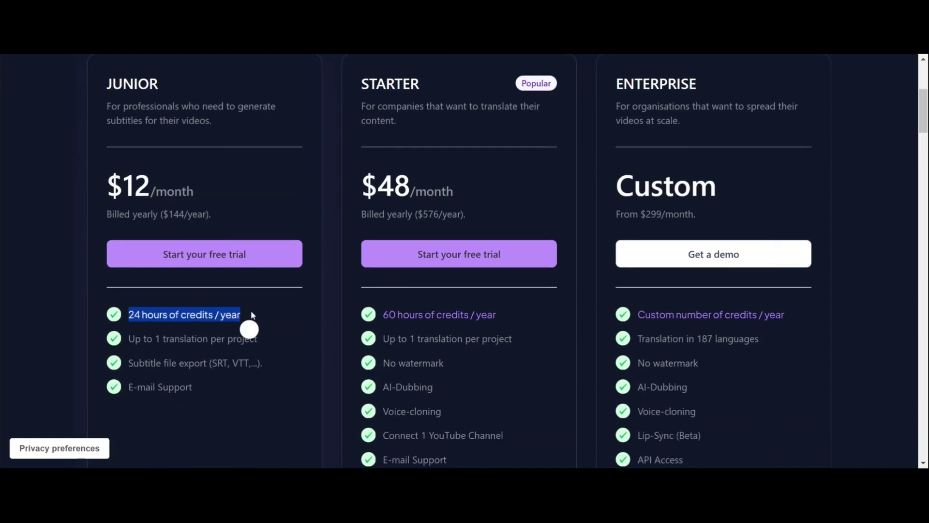
scroll(251, 315, down, 10)
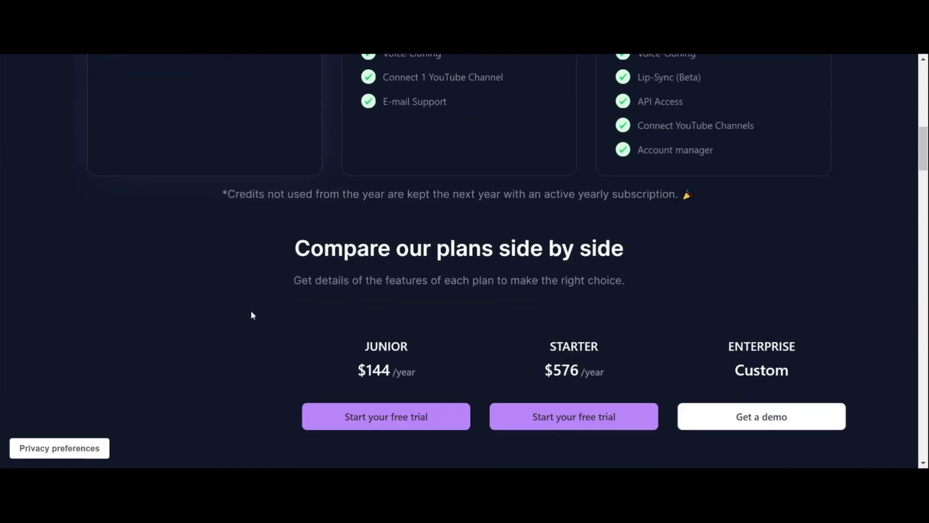
scroll(251, 315, down, 6)
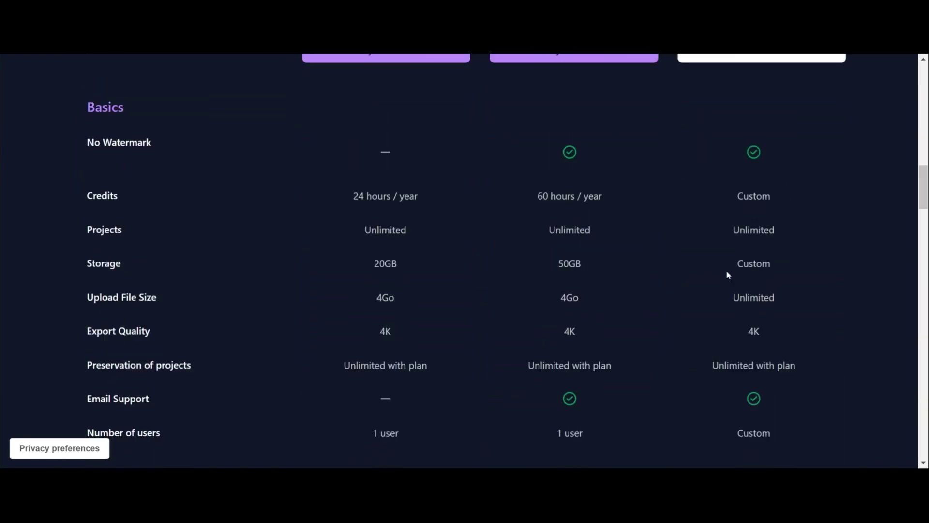
scroll(729, 275, down, 6)
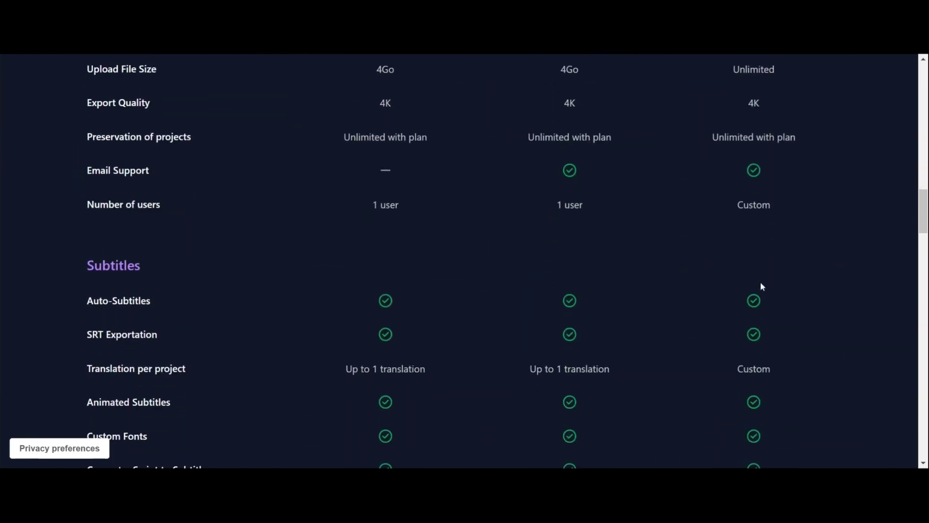
scroll(761, 285, down, 6)
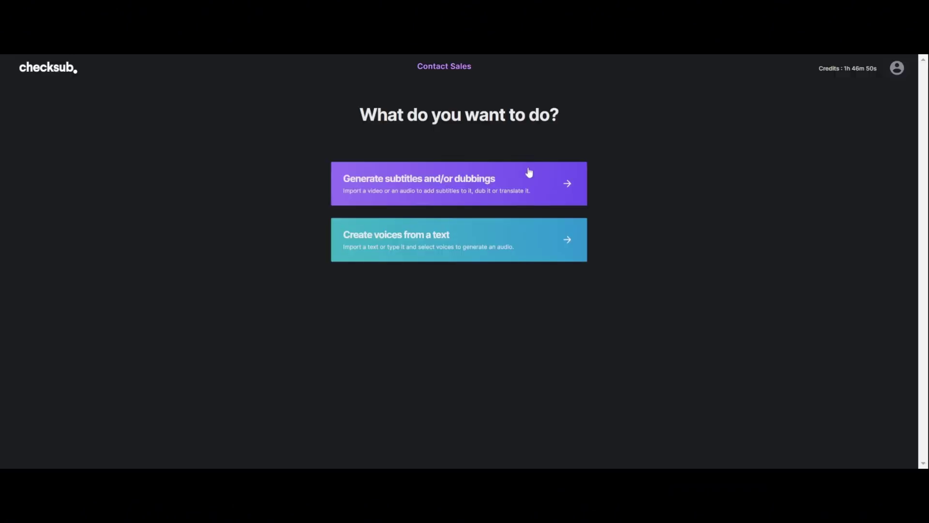
Start a new subtitle project from an uploaded video and add English as a target language
click(529, 173)
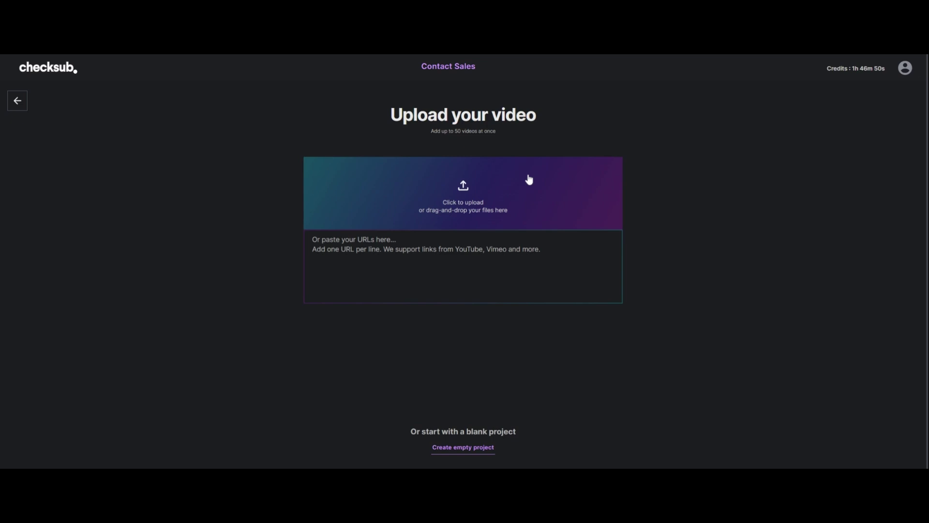
click(529, 180)
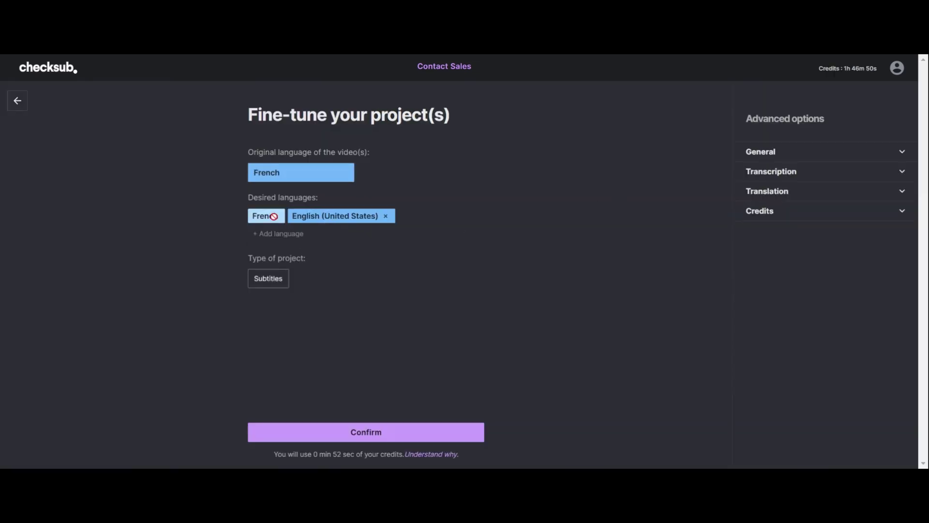
click(321, 221)
click(290, 315)
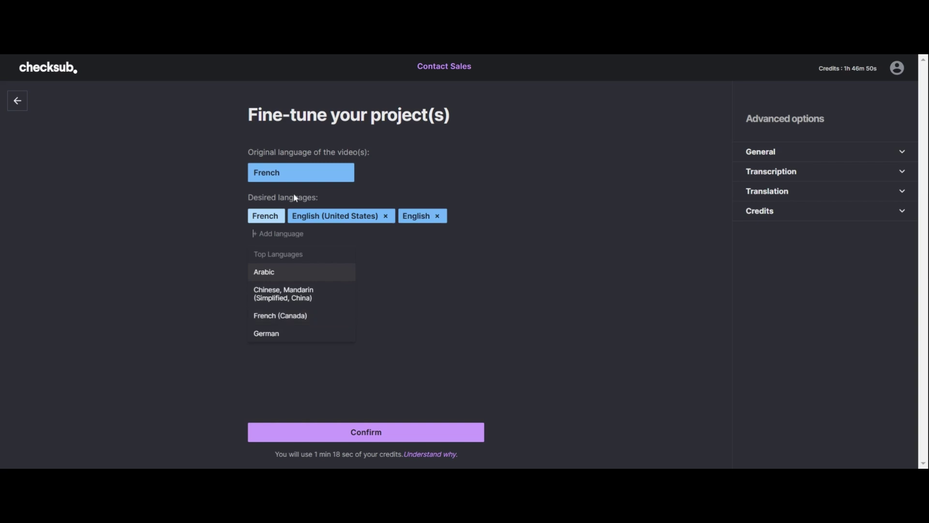
Set the original language to English, remove English (United States) from targets, and confirm
click(295, 173)
click(293, 273)
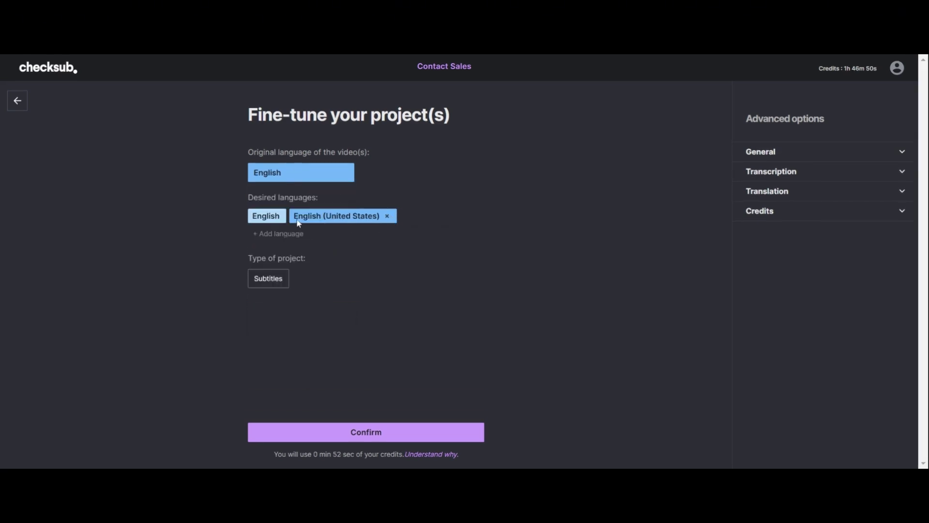
click(280, 234)
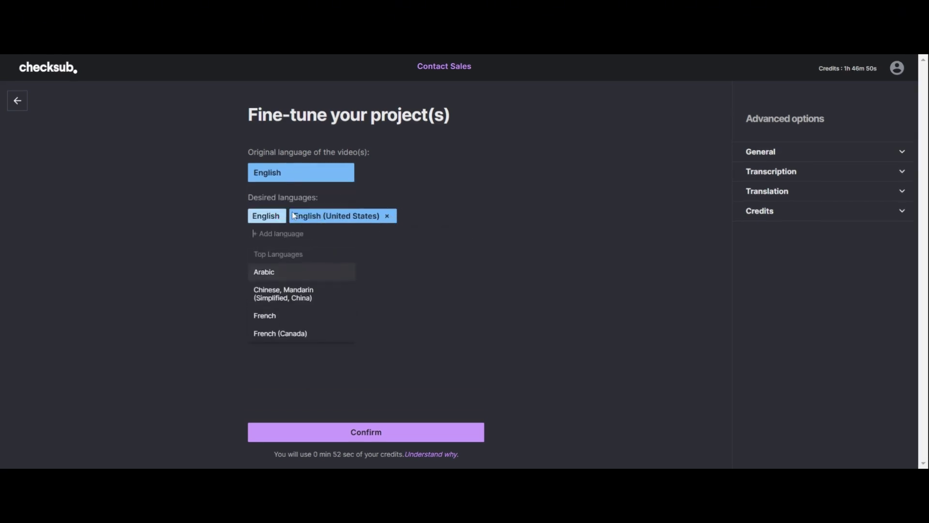
click(387, 216)
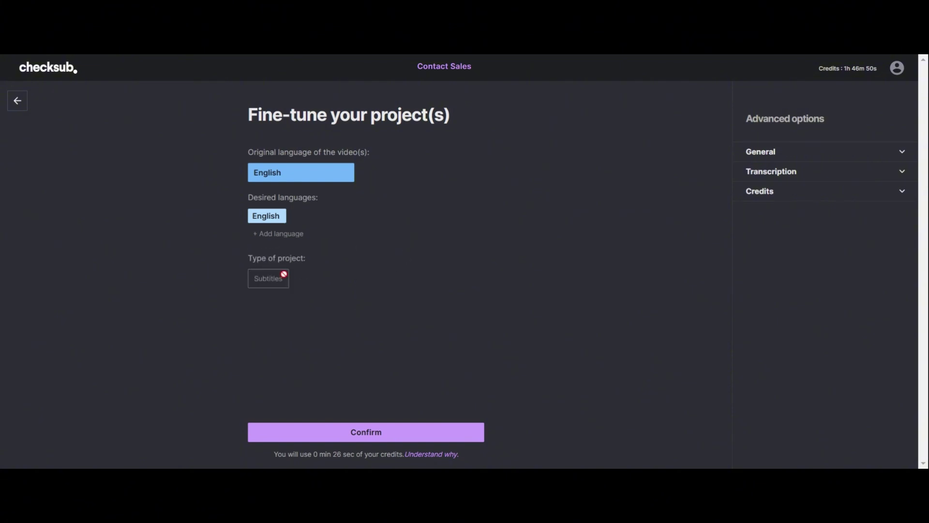
click(400, 438)
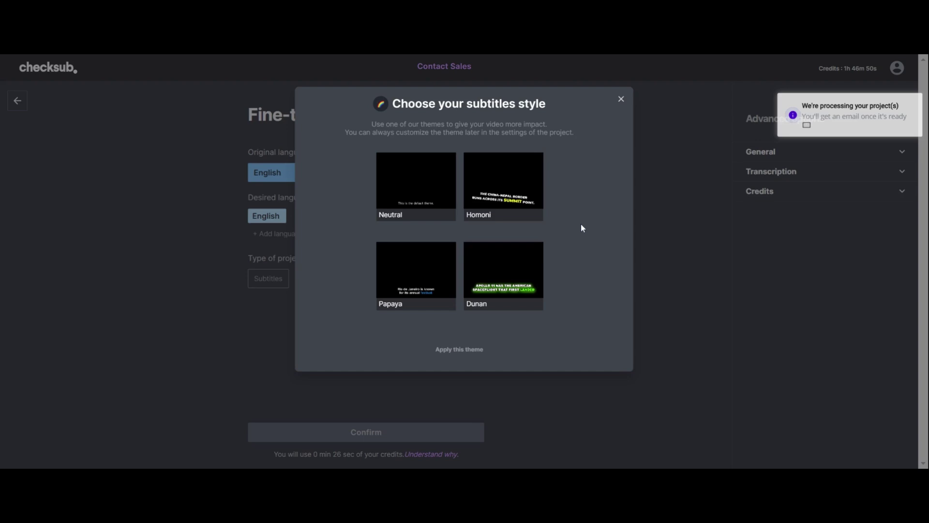
Apply the chosen subtitle theme to begin generating subtitles
click(486, 349)
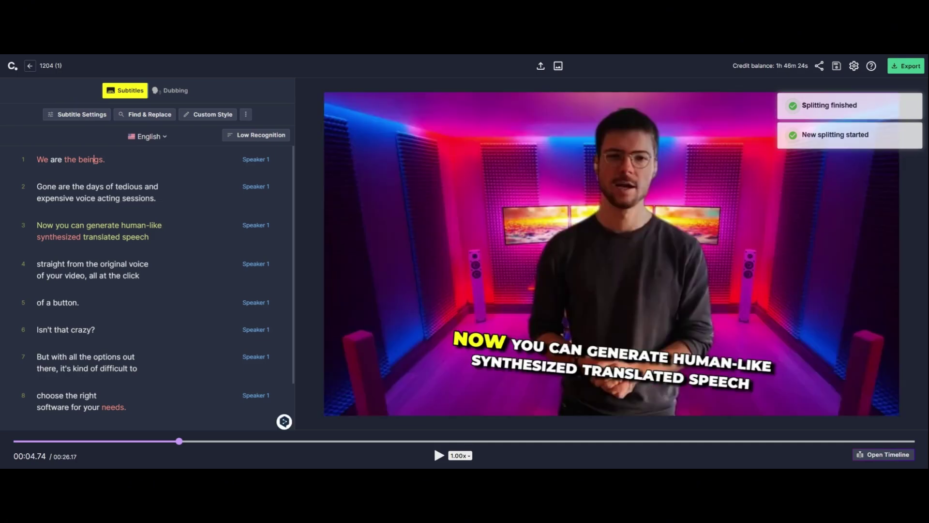
Play the opening seconds from subtitle line 1 and select its misheard words
click(93, 160)
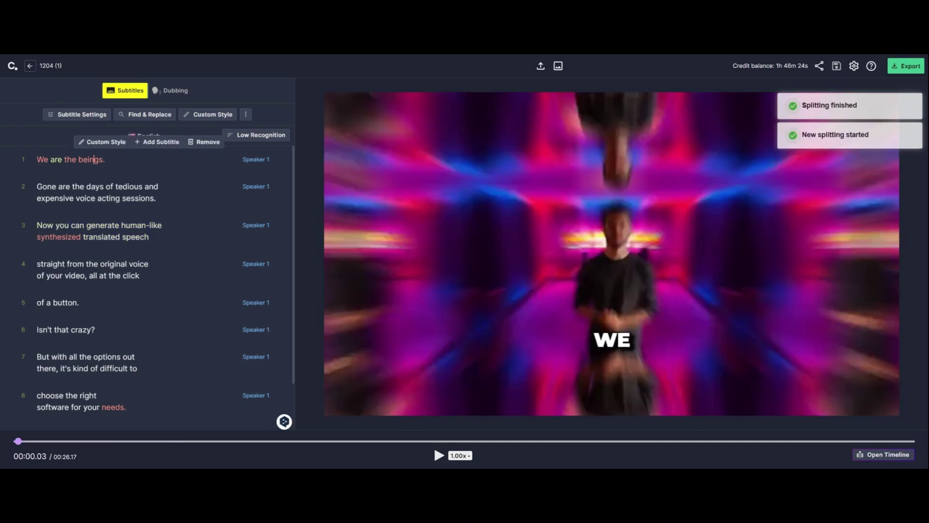
click(438, 455)
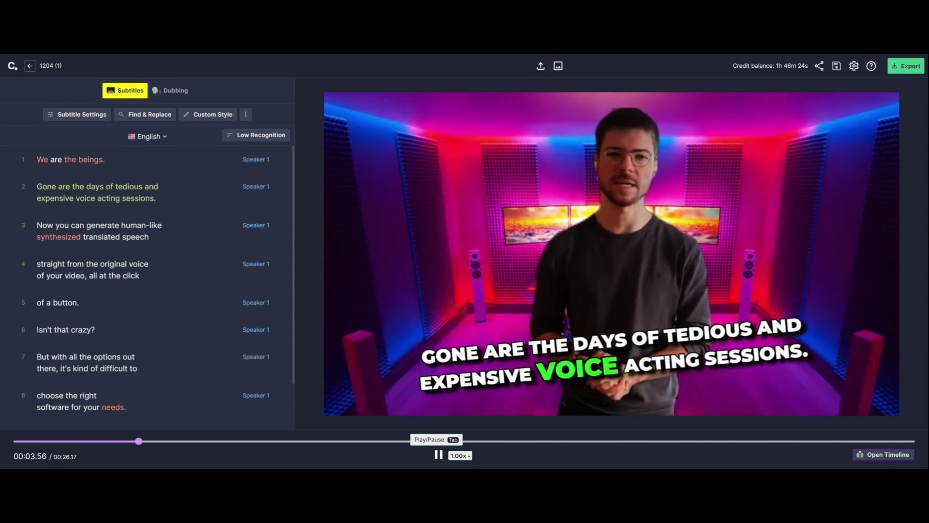
click(98, 159)
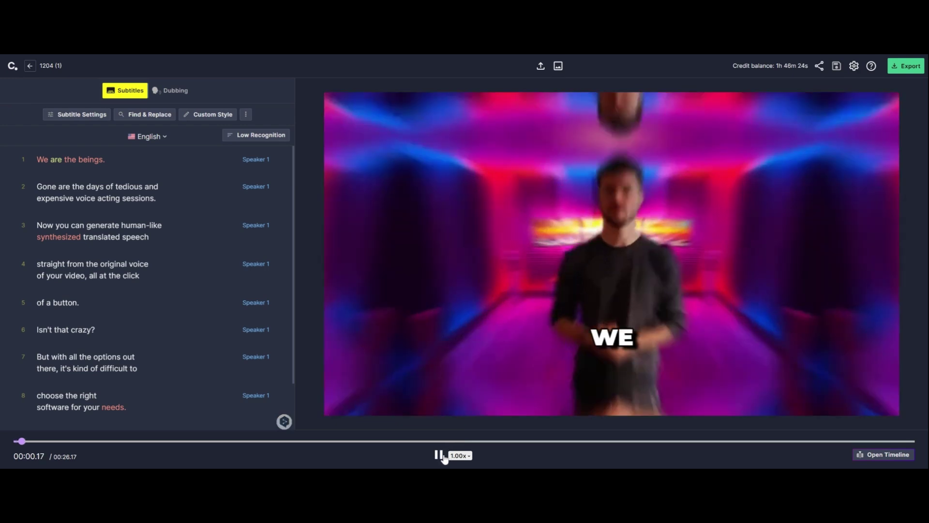
click(440, 456)
click(52, 165)
Correct line 1 to 'With AI Dubbing,' and line 3 to 'synced-in', then replay from subtitle 9
key(ctrl+a)
text(With)
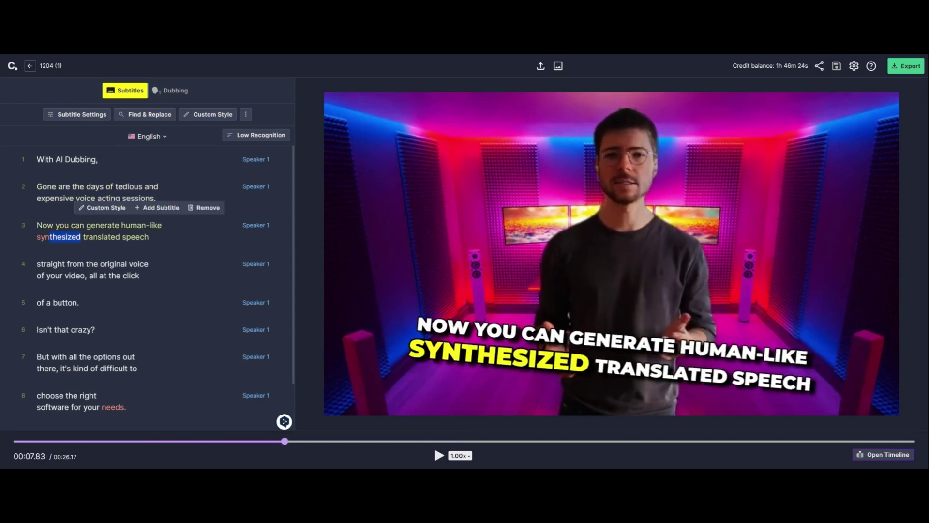
text(ce)
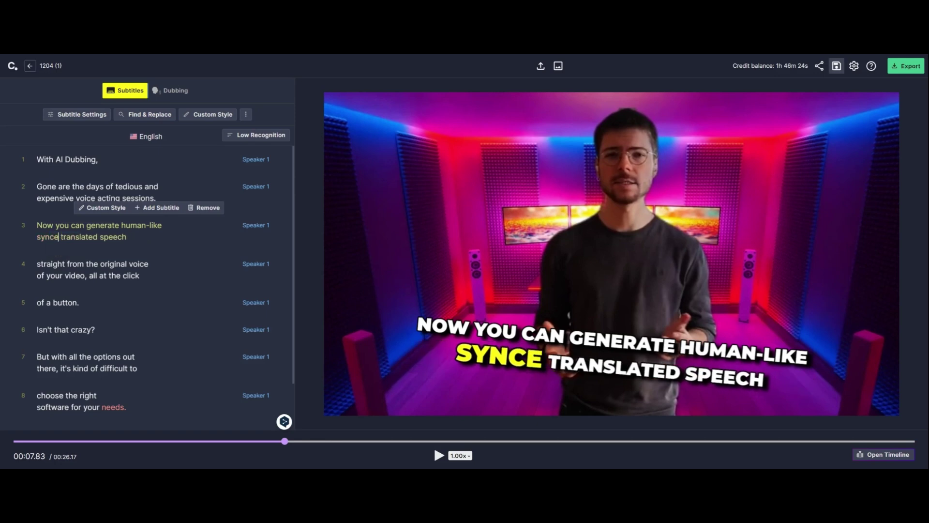
text(d-in)
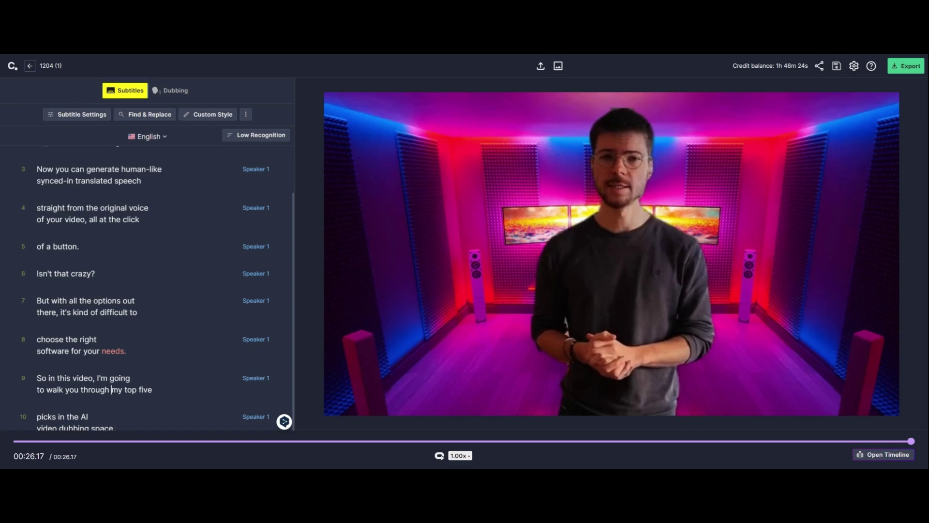
click(112, 389)
click(439, 455)
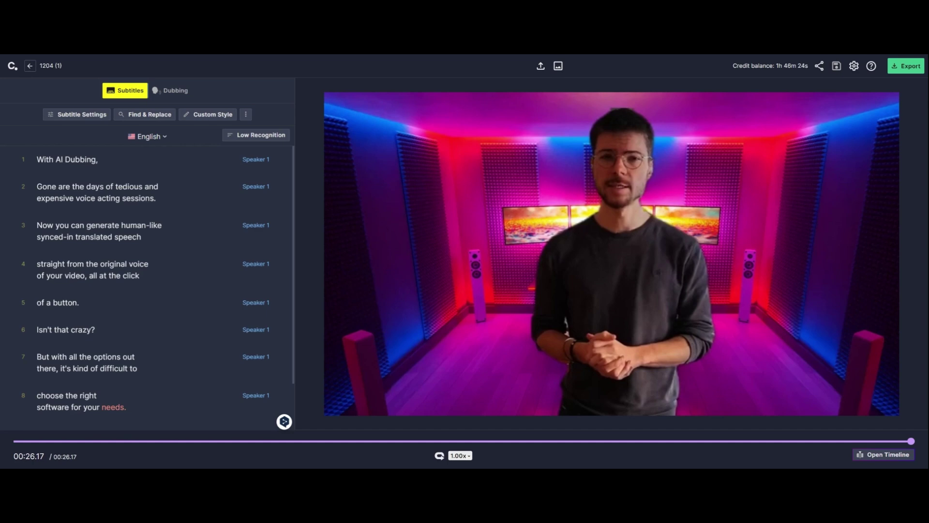
Review the Custom Style subtitle panel, close it, and reopen the export settings
click(907, 71)
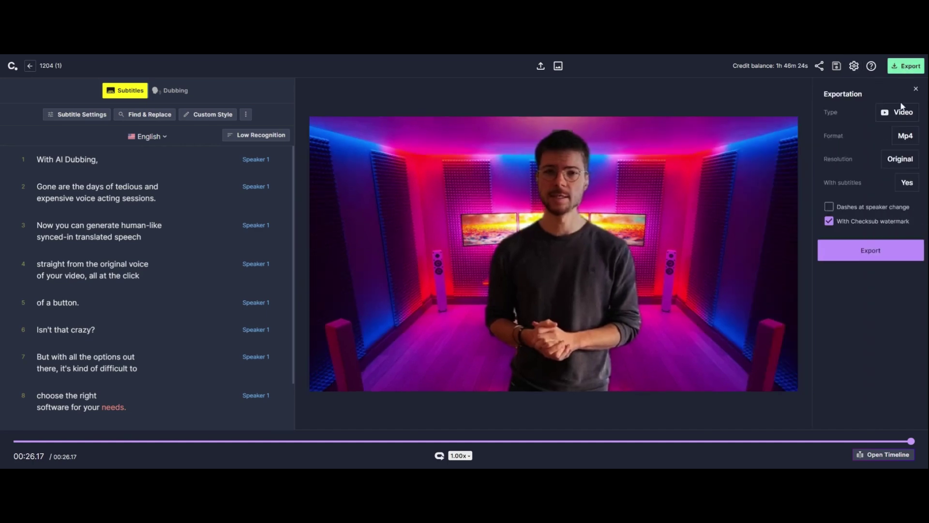
click(186, 117)
scroll(892, 205, down, 5)
scroll(893, 208, up, 5)
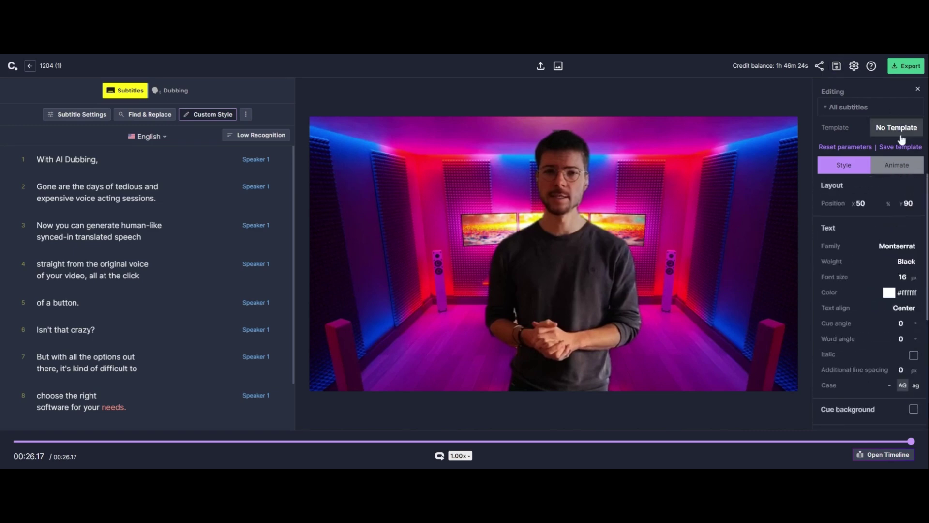
click(919, 90)
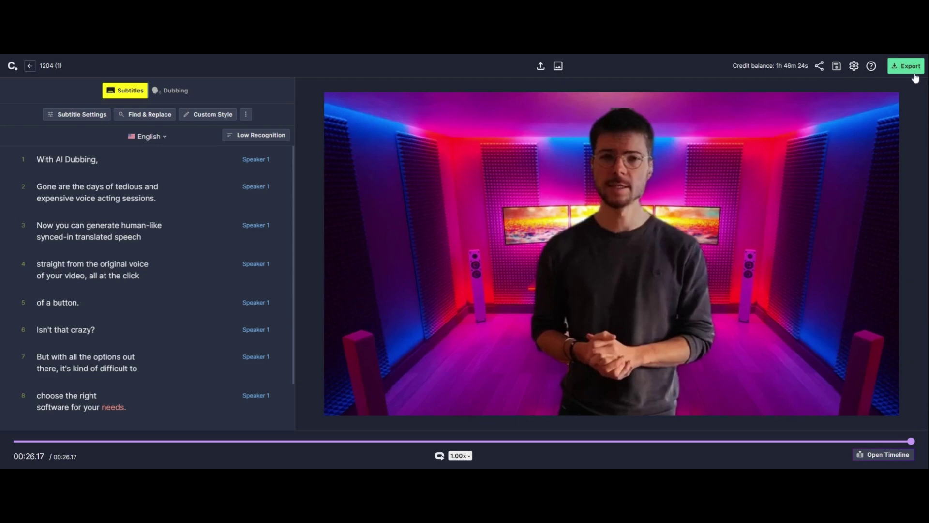
click(914, 73)
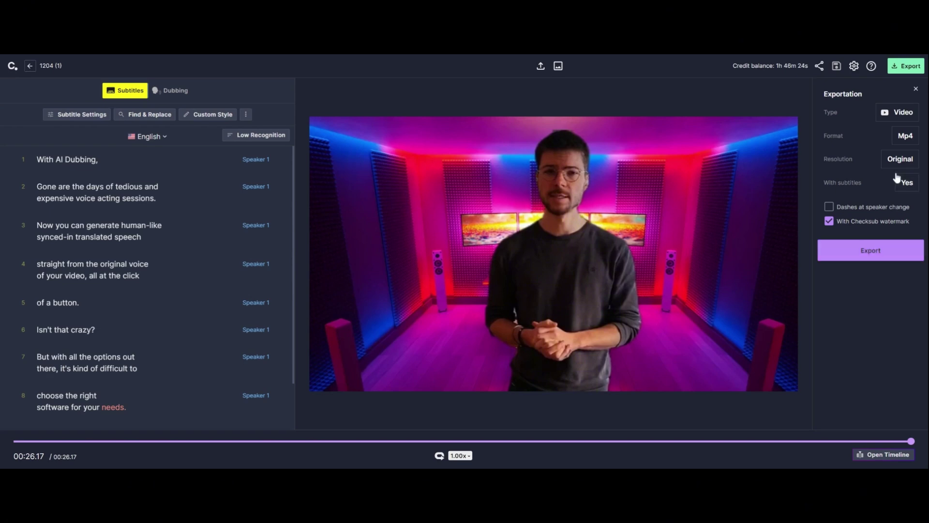
Keep Mp4 as the export format with subtitles included
click(912, 140)
click(912, 144)
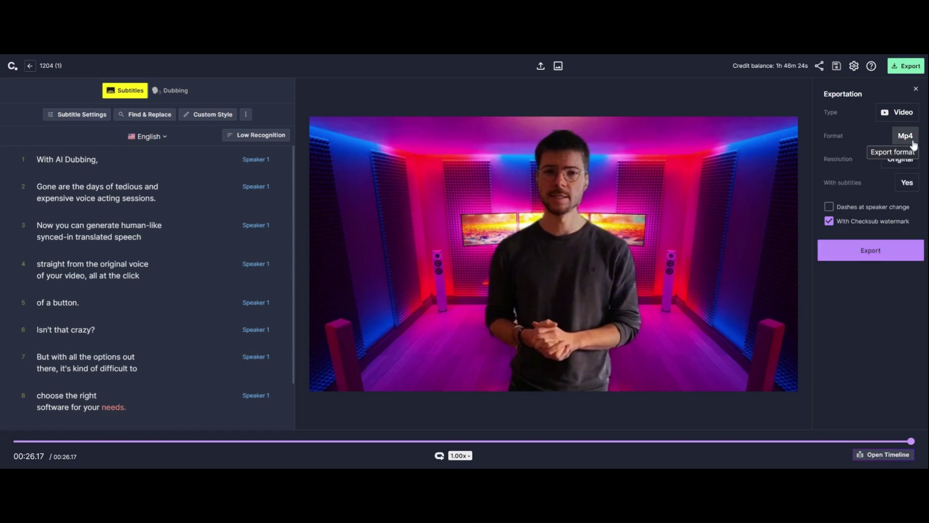
click(916, 196)
click(898, 189)
click(898, 190)
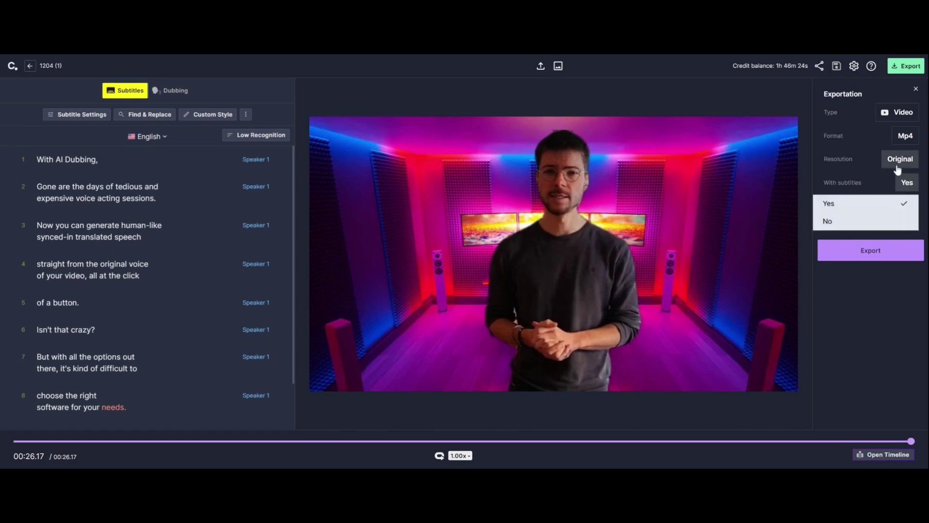
click(905, 194)
click(905, 193)
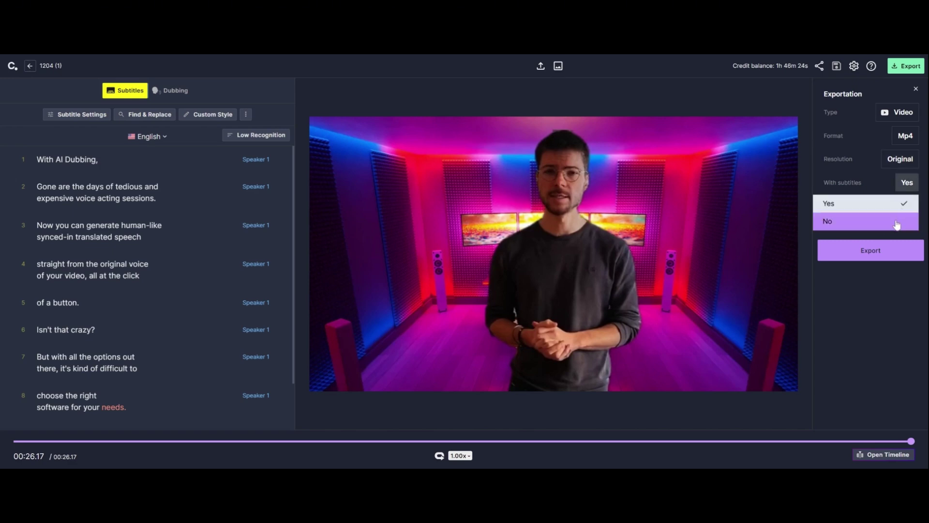
click(896, 207)
Keep Type Video with subtitles burned in and start the Mp4 export
click(899, 116)
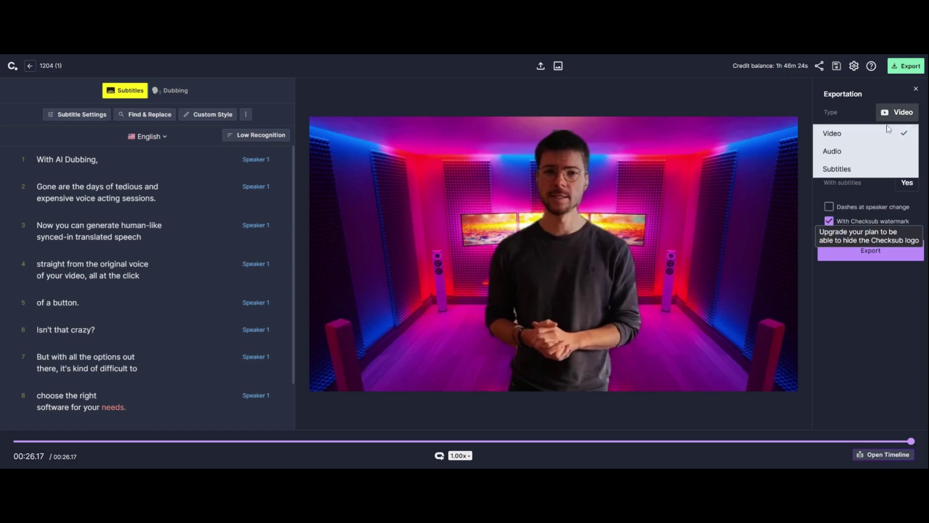
click(885, 168)
click(899, 114)
click(891, 133)
click(907, 184)
click(908, 186)
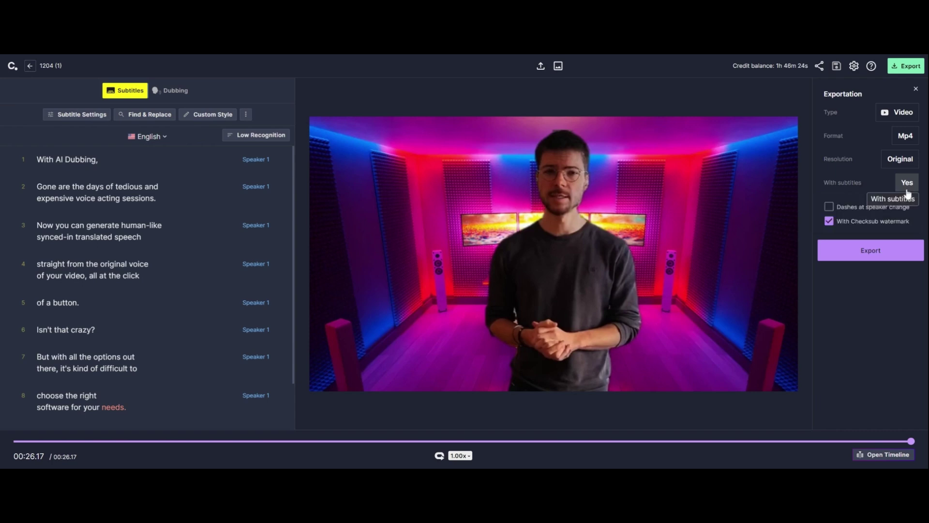
click(882, 261)
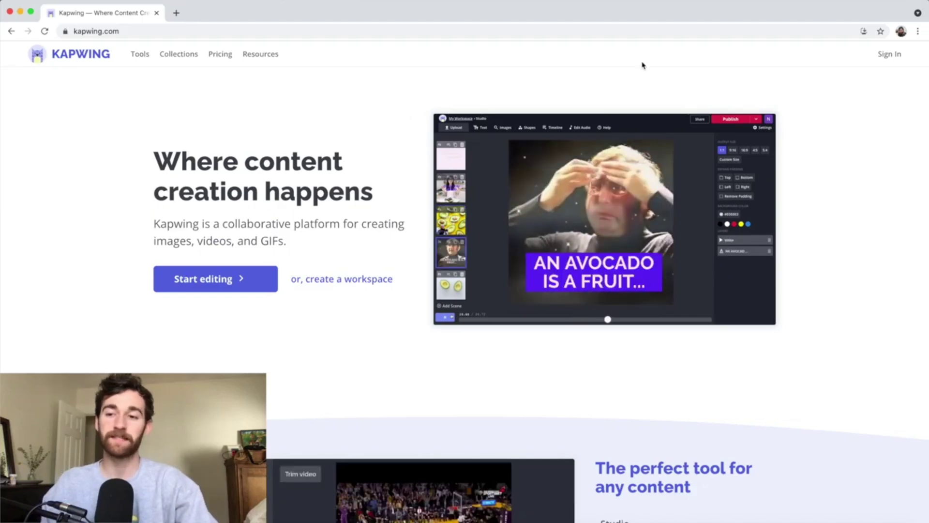
Bring up the Kapwing sign-in prompt from the homepage
click(882, 52)
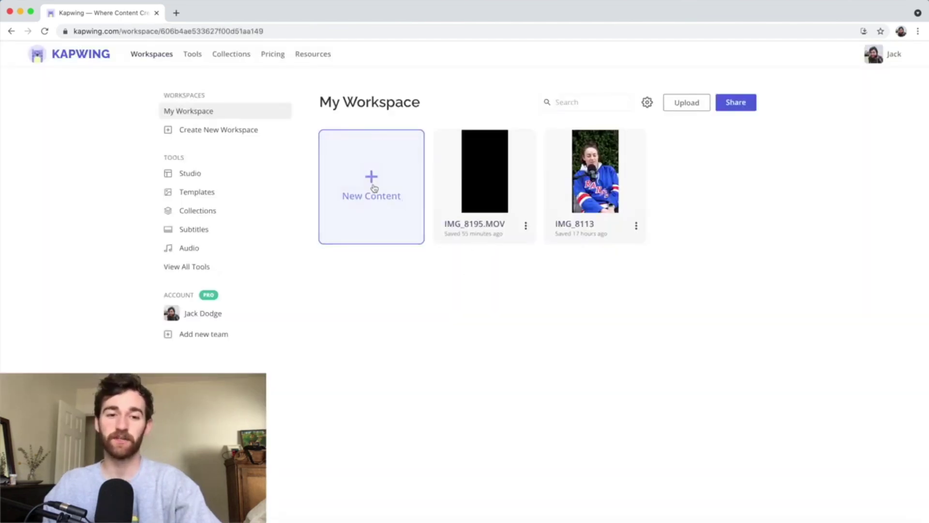
Start a new Kapwing project with Ice Age.mp4 from the Desktop and open Subtitles
click(375, 188)
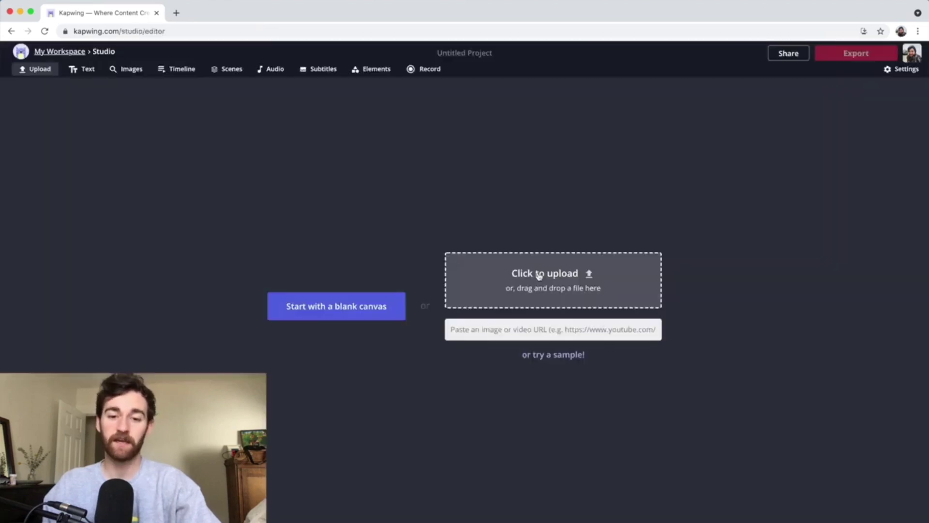
click(564, 284)
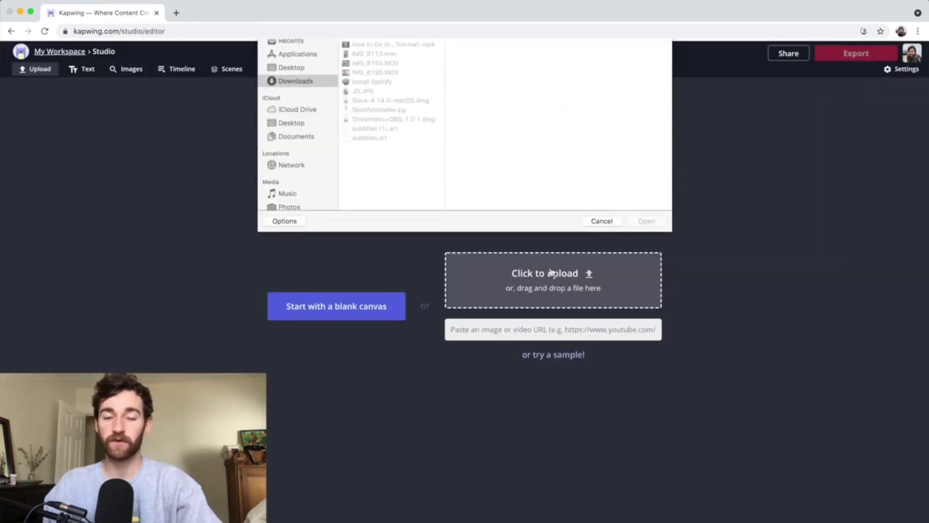
click(286, 109)
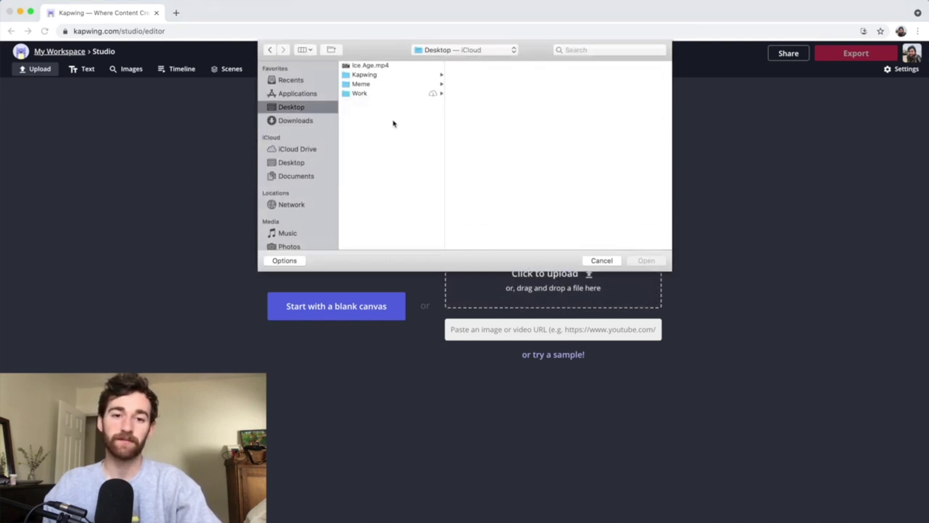
double_click(364, 67)
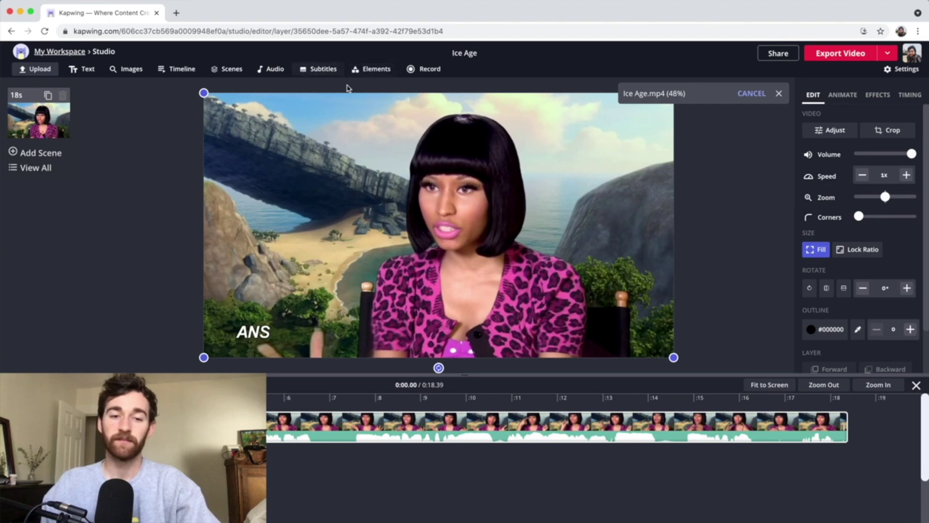
click(320, 70)
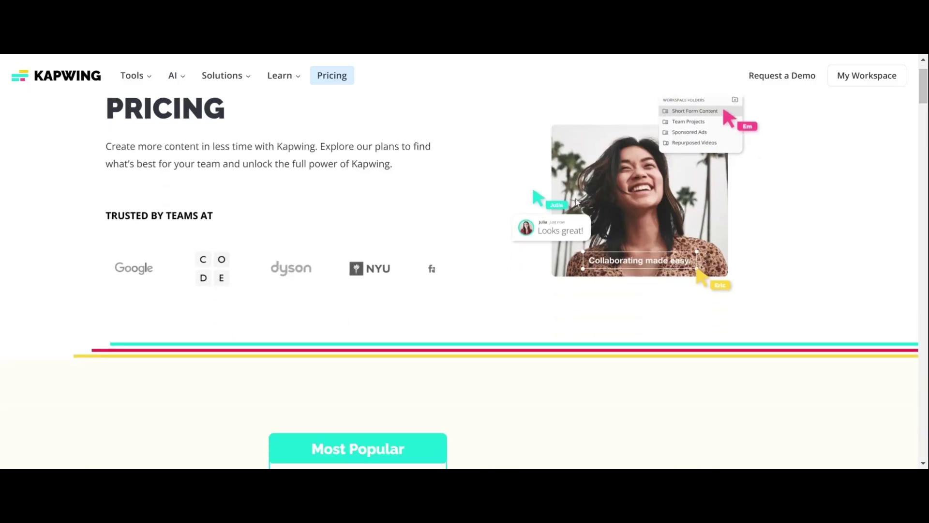
Scroll down through the rest of Kapwing's plan pricing page
scroll(576, 198, down, 5)
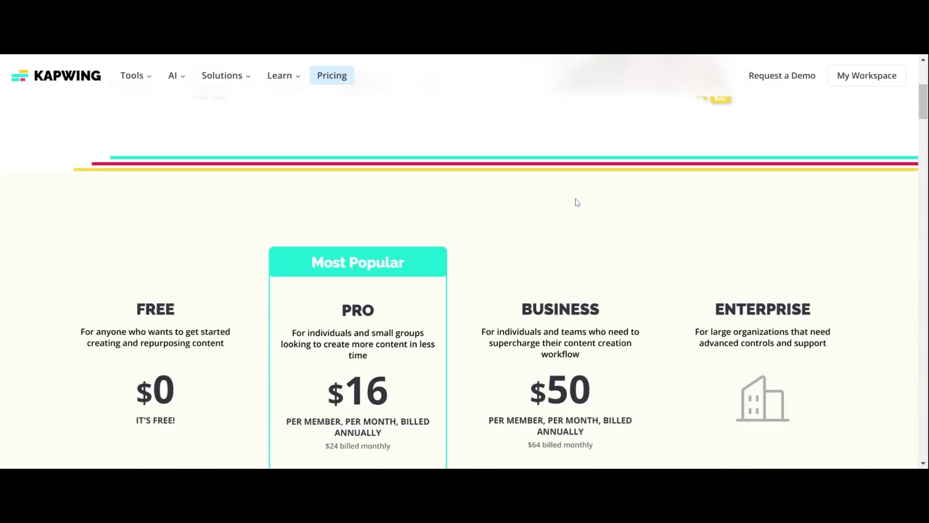
scroll(577, 203, down, 6)
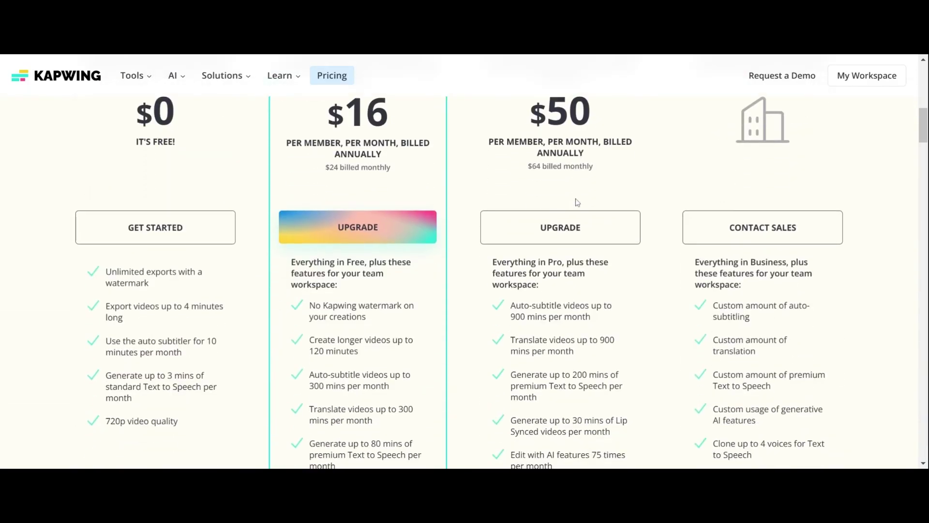
scroll(577, 202, down, 3)
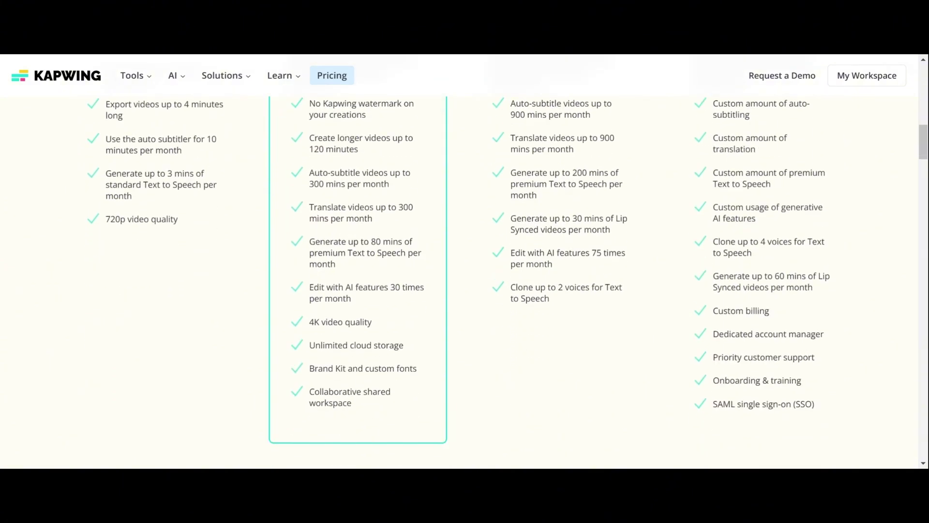
scroll(392, 187, down, 3)
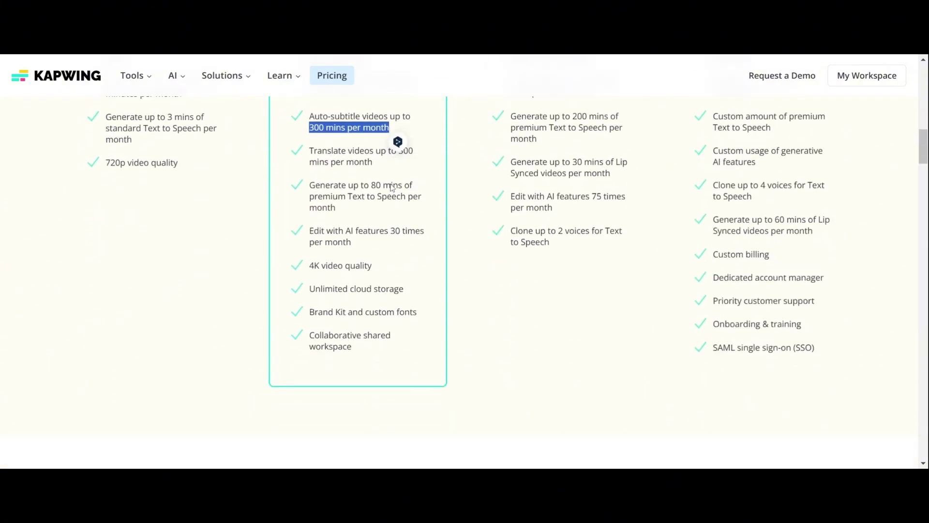
scroll(392, 187, down, 4)
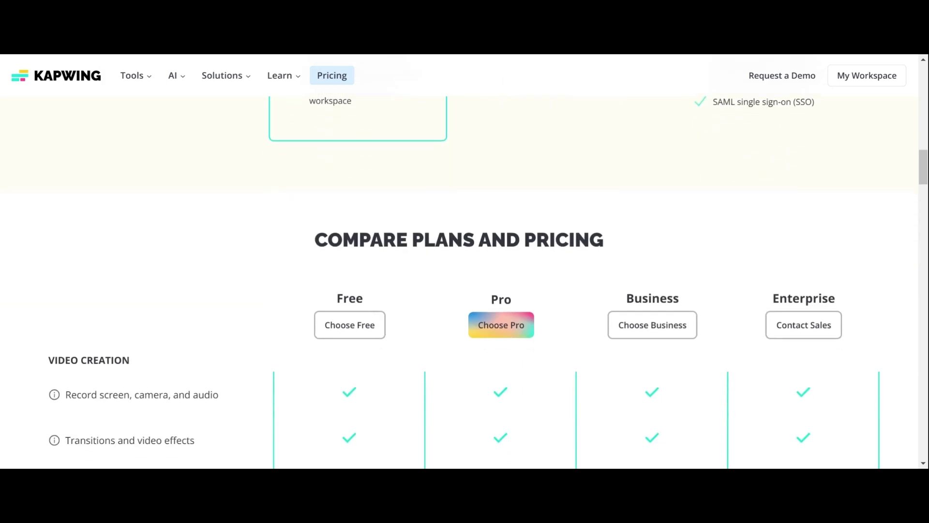
scroll(383, 192, down, 5)
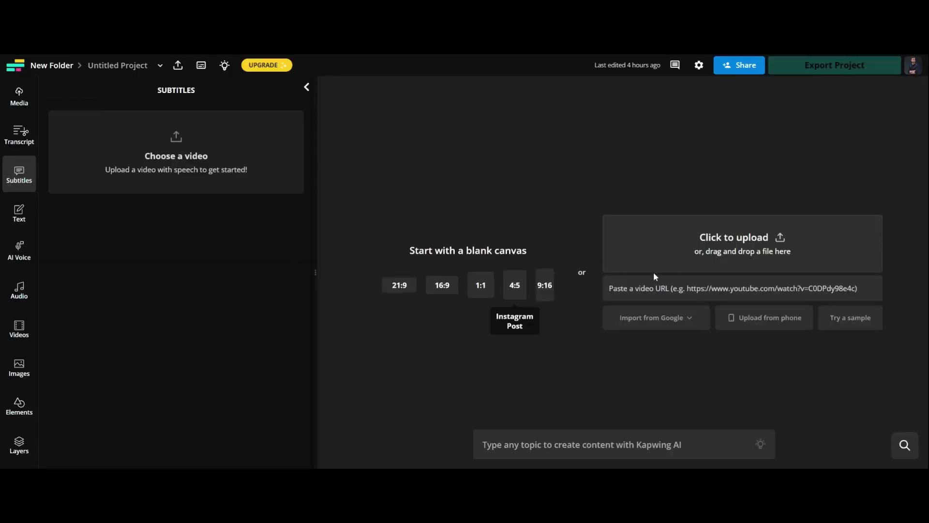
Upload the video and set Auto subtitles' original language to English (United States)
click(822, 240)
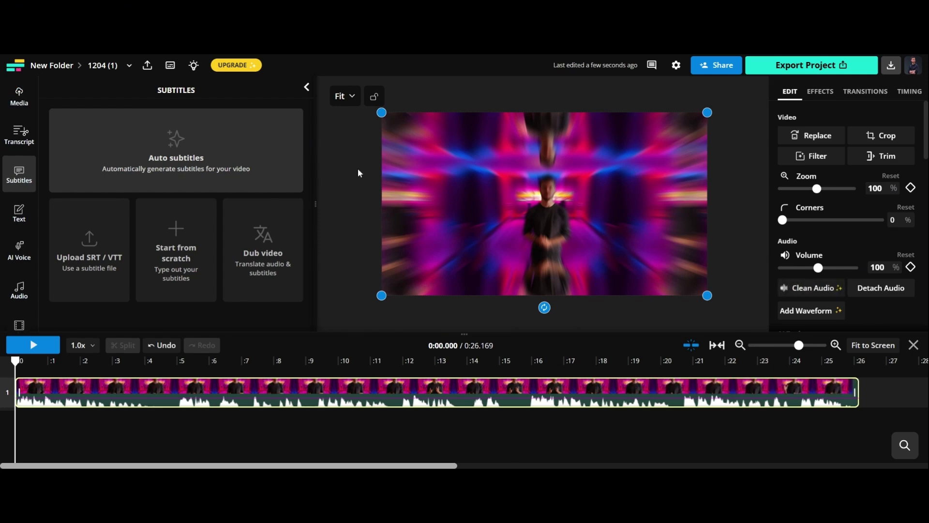
click(205, 157)
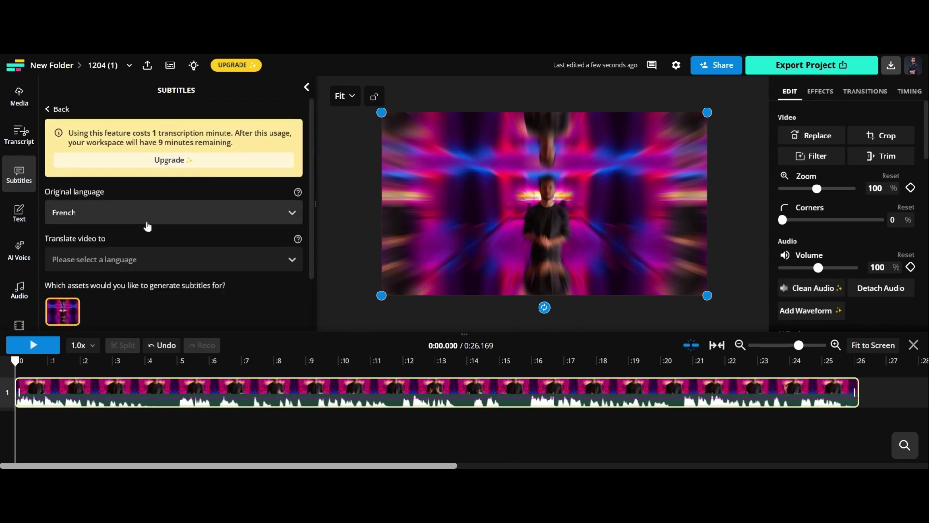
click(145, 218)
scroll(104, 379, down, 5)
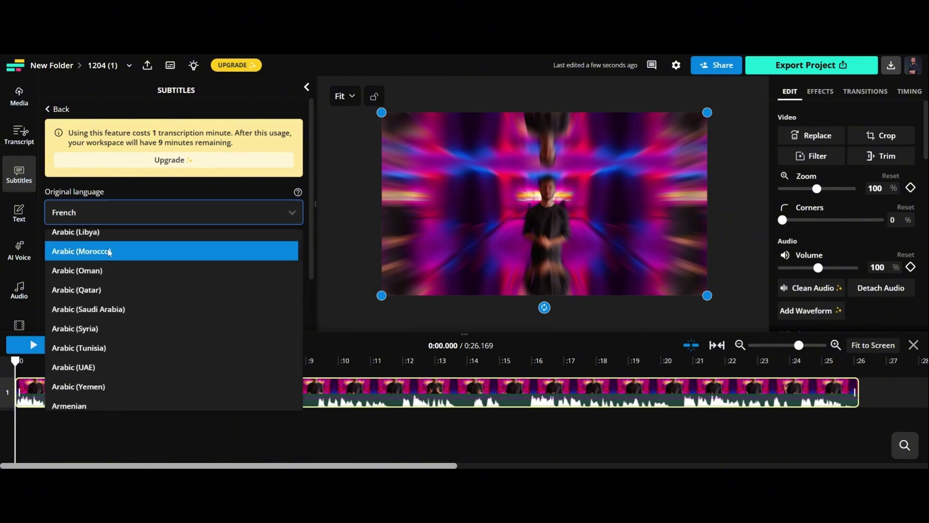
text(eng)
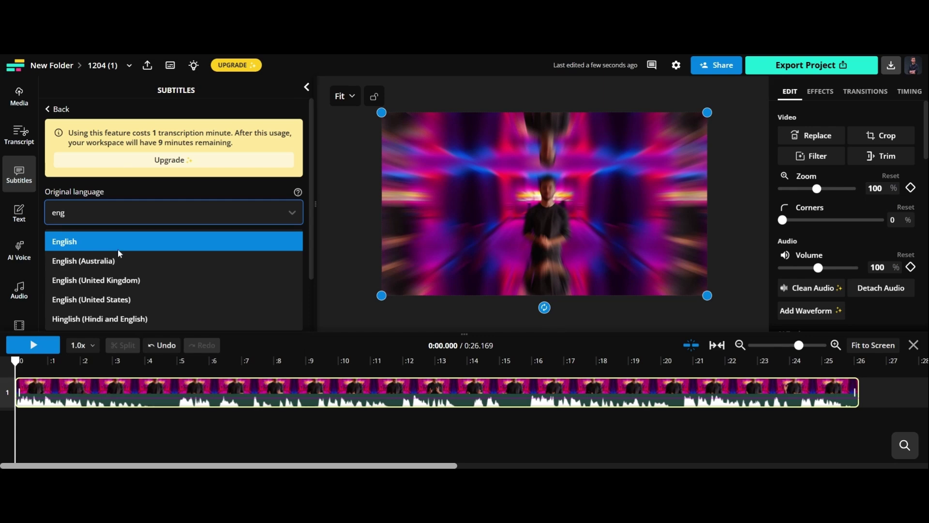
click(135, 303)
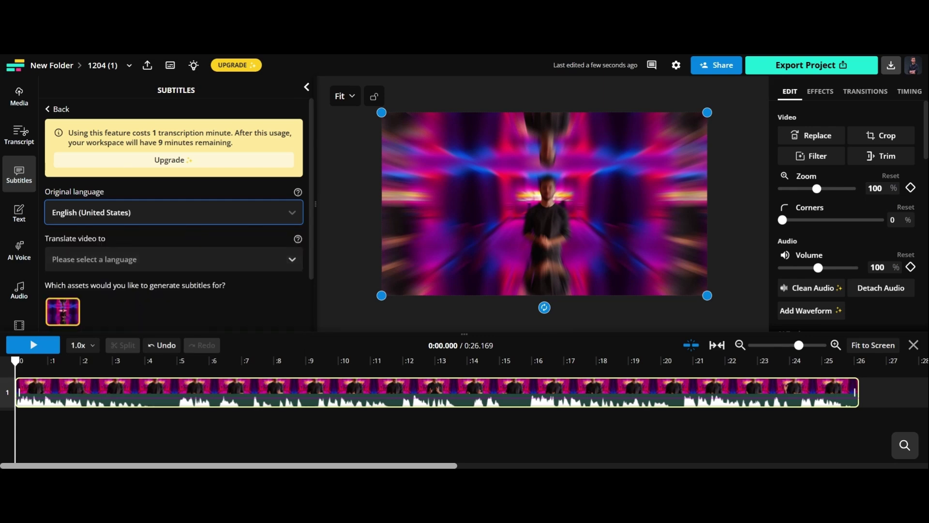
Leave the translation language unset and start auto-generating the subtitles
scroll(185, 221, down, 2)
click(151, 203)
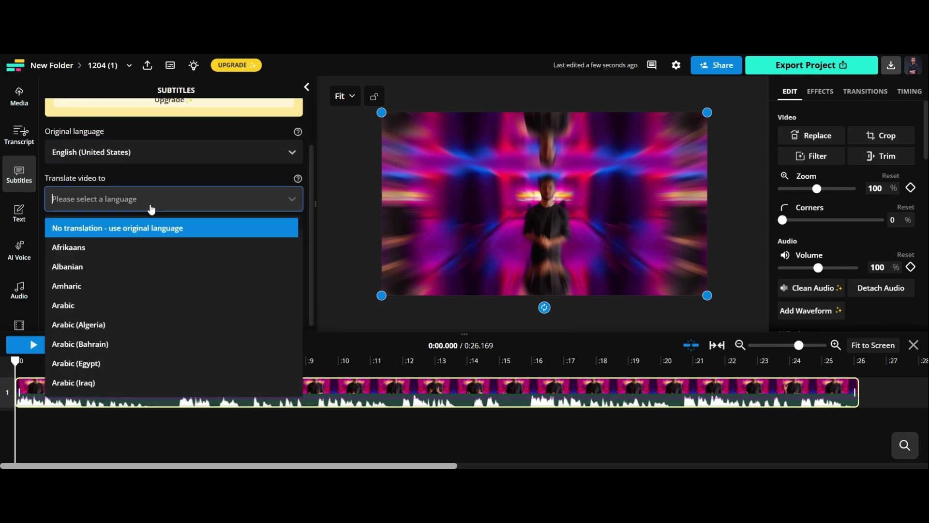
text(eng)
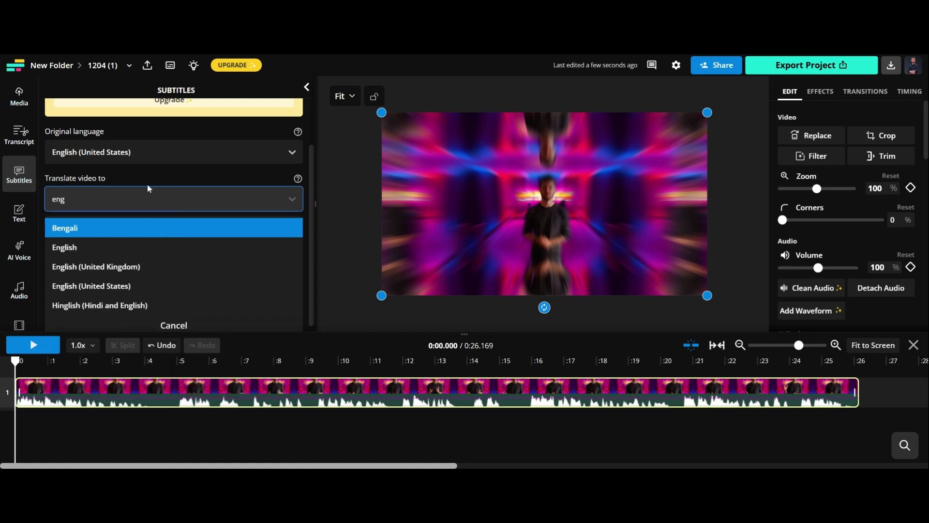
scroll(155, 196, up, 2)
scroll(165, 213, down, 2)
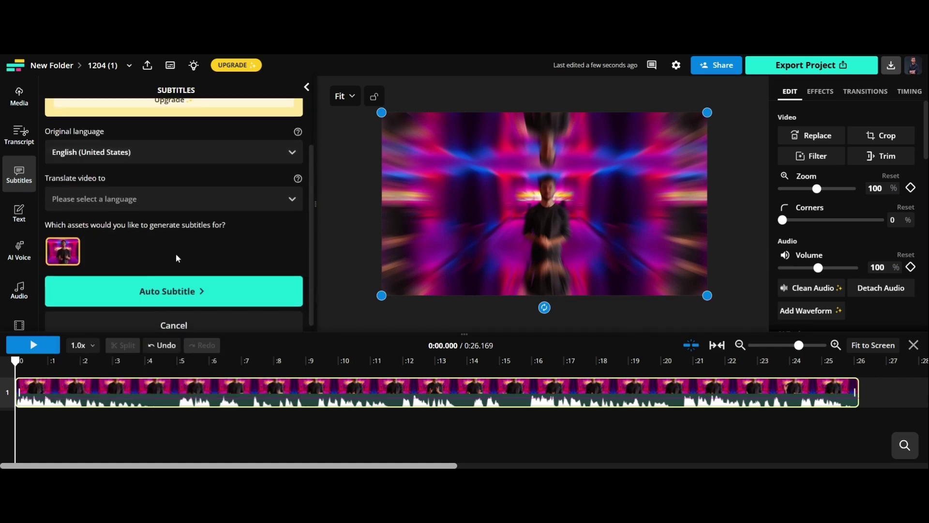
scroll(184, 303, down, 1)
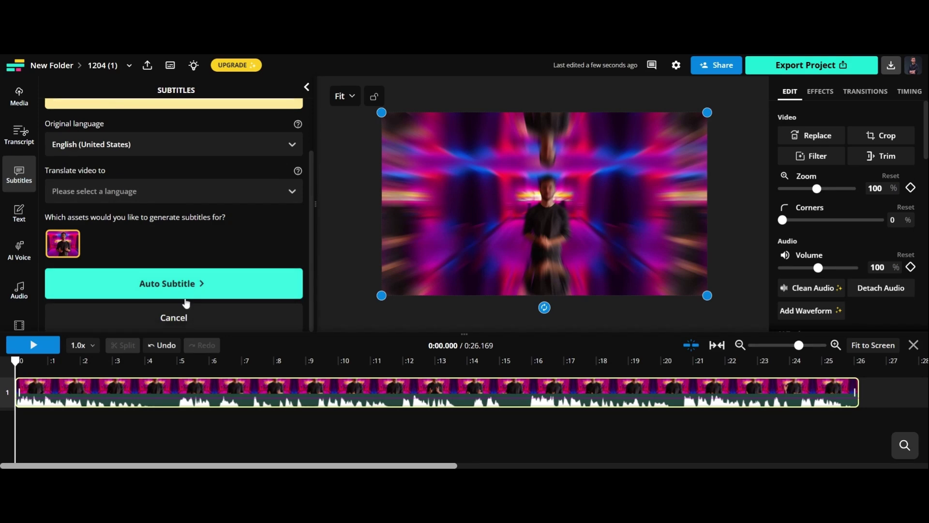
click(190, 283)
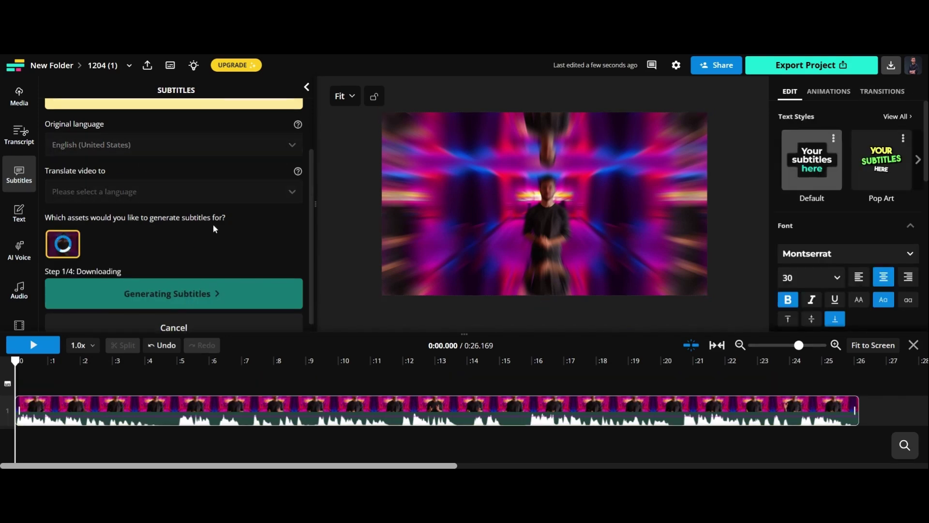
Apply the Pop Art caption style, preview the opening, and select 'either' in the first subtitle
click(886, 158)
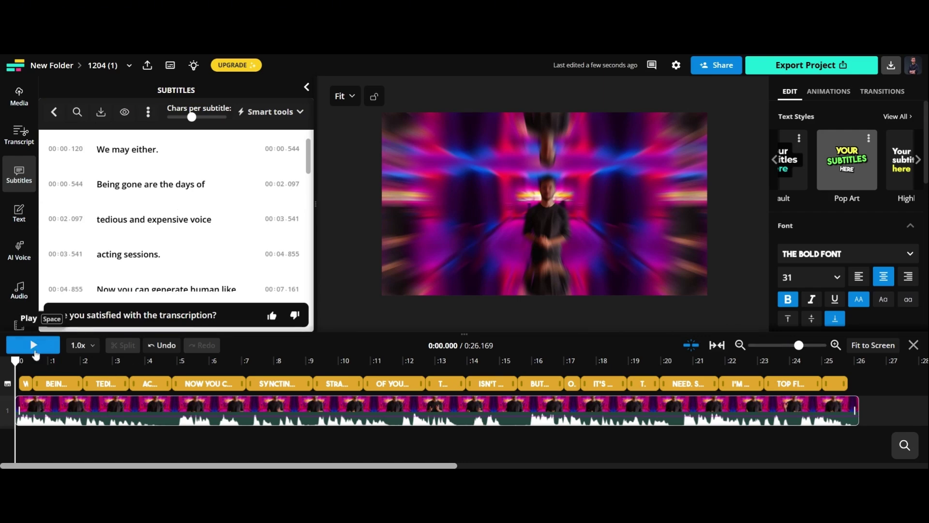
click(33, 345)
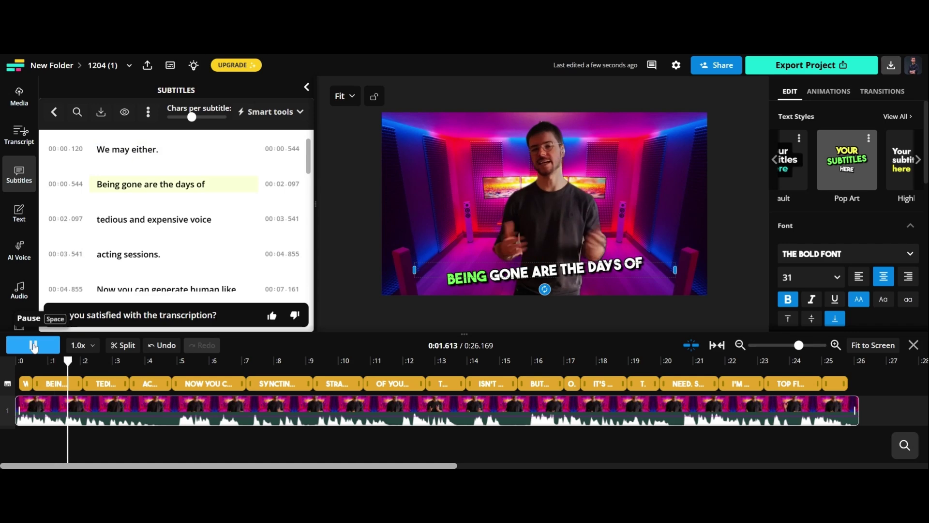
key(space)
double_click(144, 149)
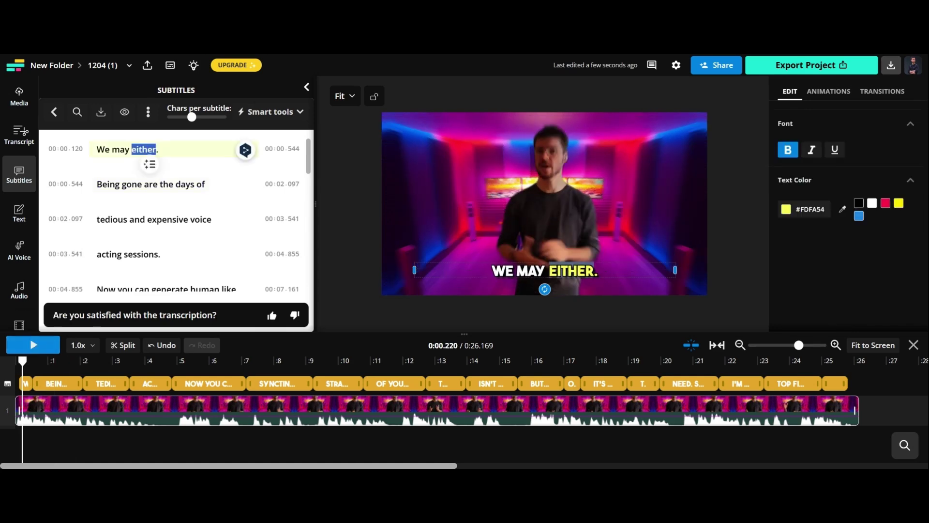
click(110, 149)
Rewrite the first subtitle as 'With AI dubbing,' and correct the second subtitle's opening to 'G'
text(With)
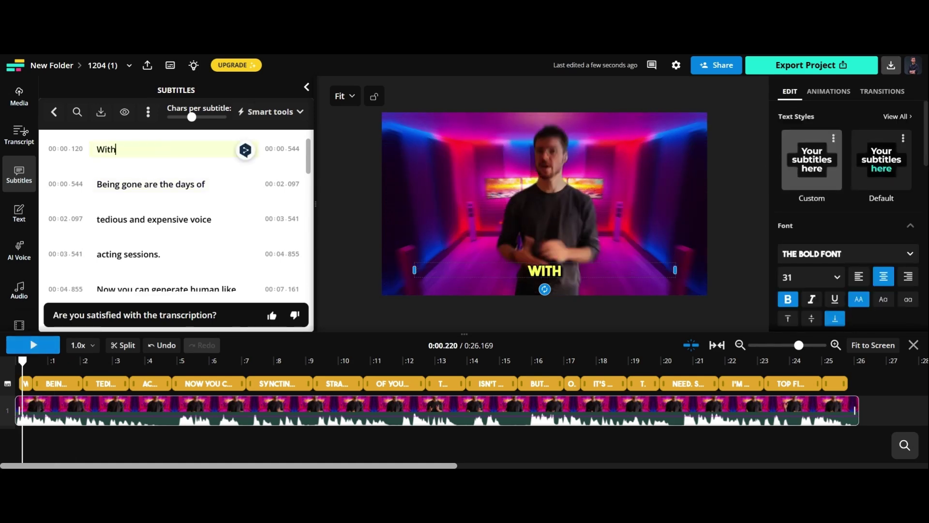
text( AI dubbing,)
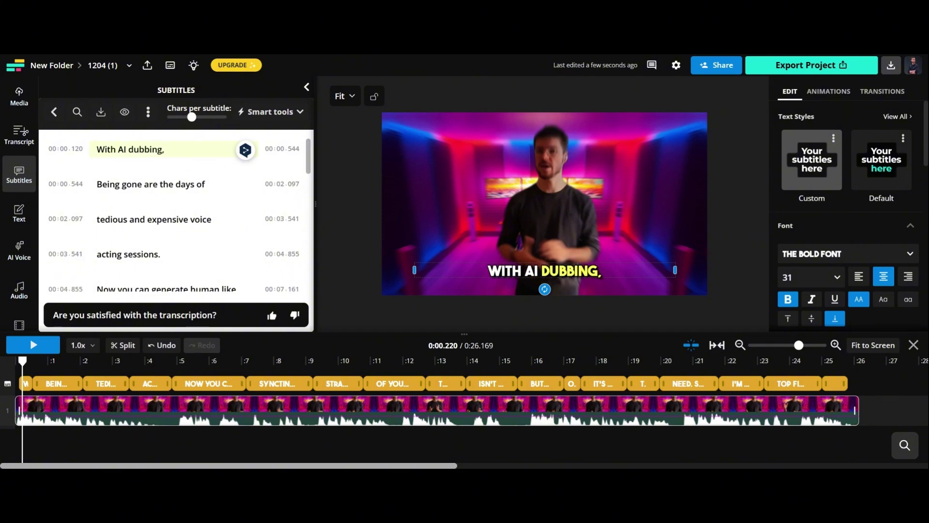
drag(127, 184, 96, 184)
text(G)
Replay the video from the beginning to review the corrected subtitles
click(22, 361)
click(23, 346)
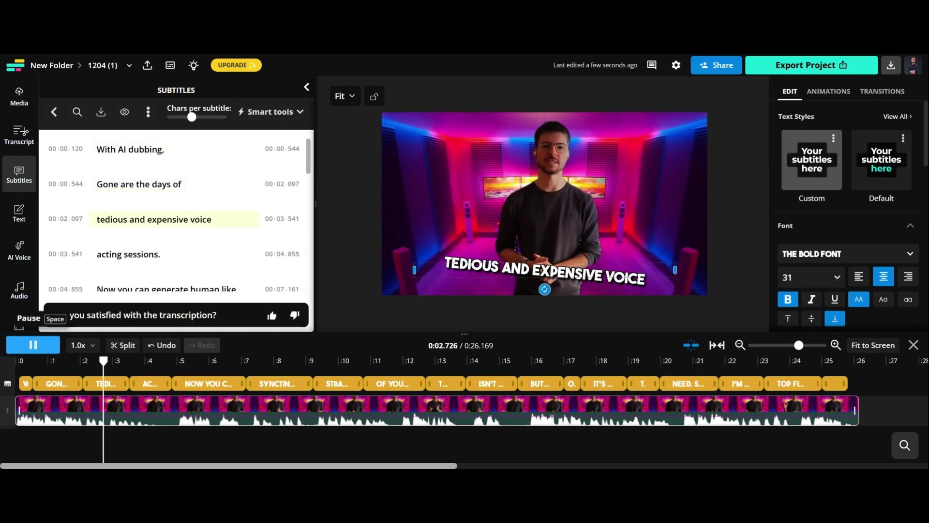
click(23, 346)
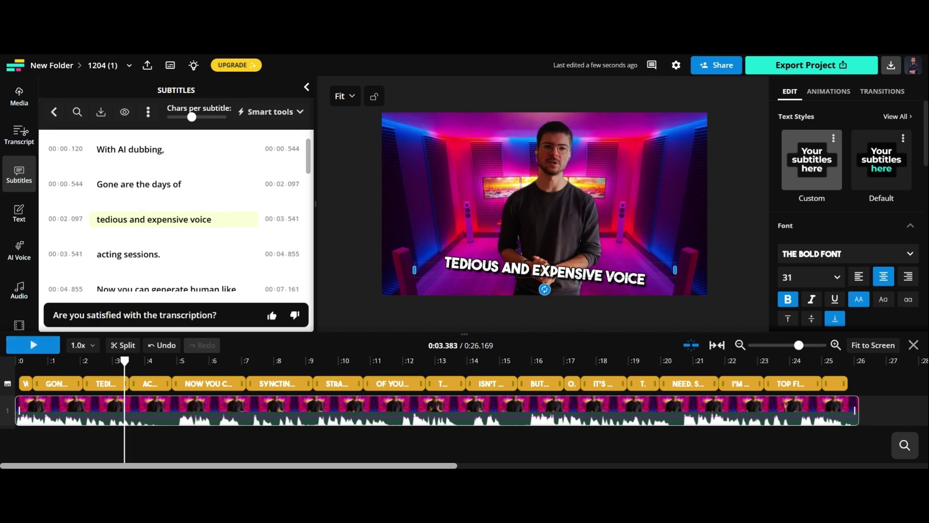
mouse_move(194, 119)
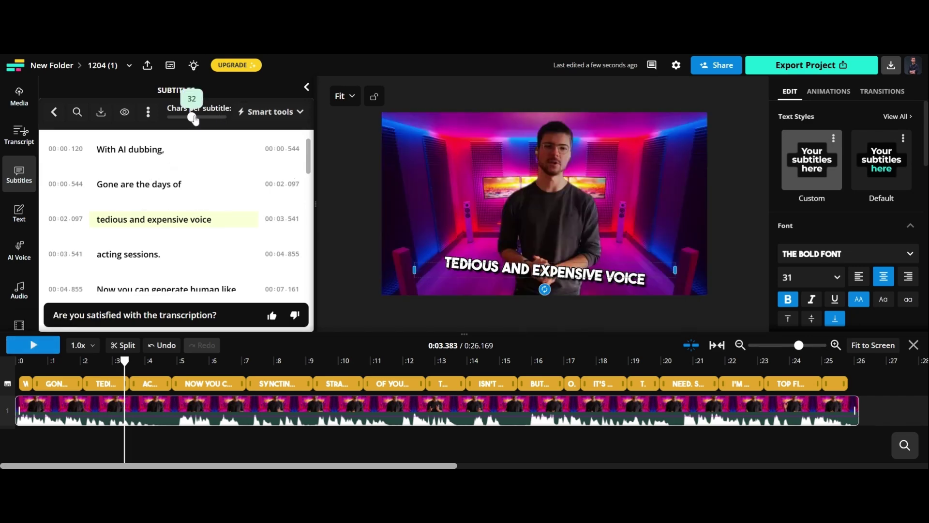
drag(124, 360, 15, 360)
click(31, 344)
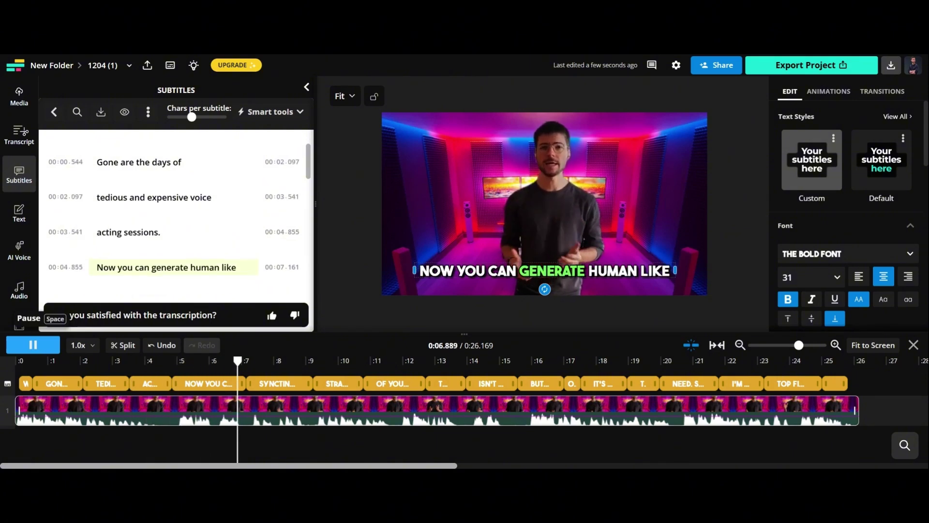
click(33, 345)
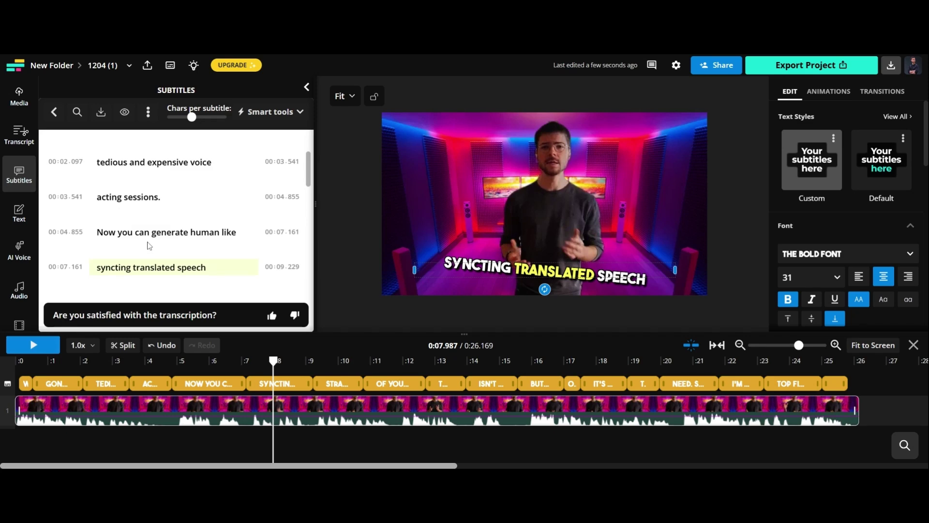
Hyphenate 'human-like' and add a comma after it in that subtitle
click(222, 232)
key(BackSpace)
text(-)
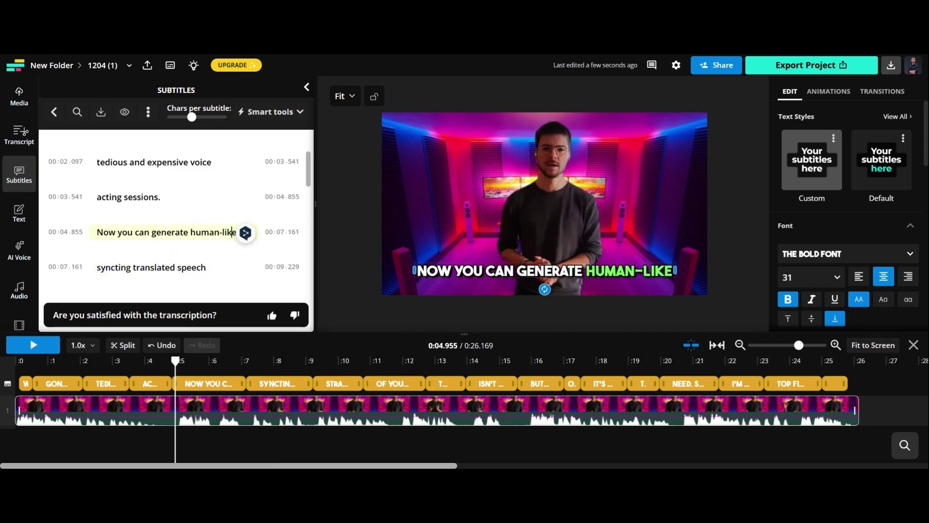
key(Down)
key(Up)
text(,)
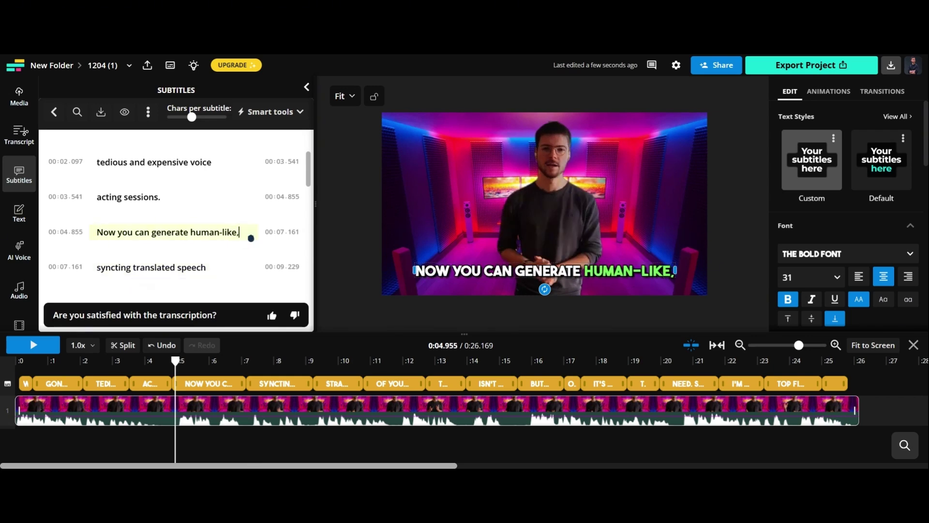
Change 'syncing' to 'synced-in,' and play the video to check it
key(Down)
key(BackSpace)
key(BackSpace)
key(BackSpace)
text(ed)
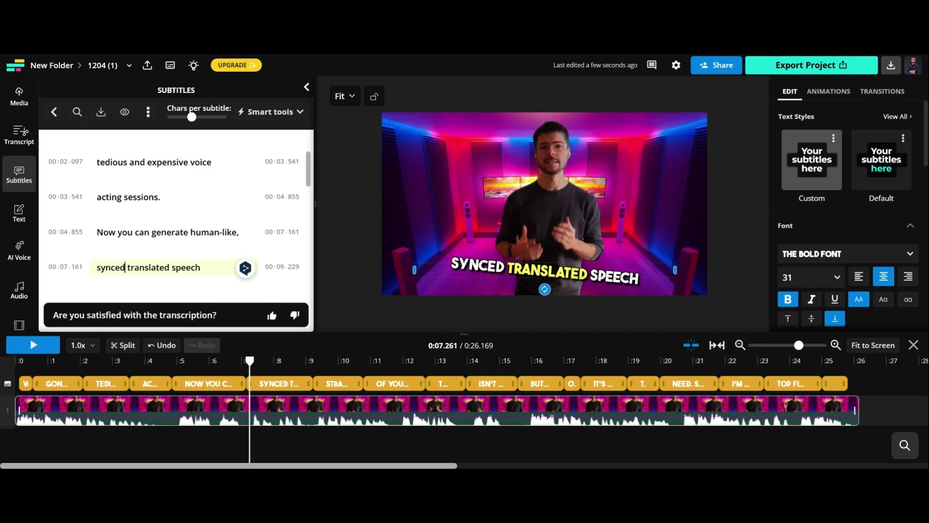
text(-in)
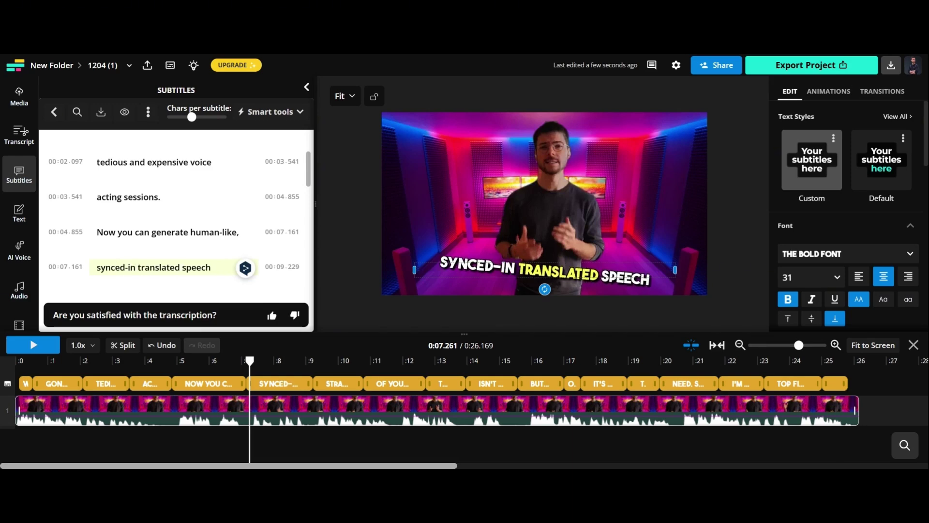
text(,)
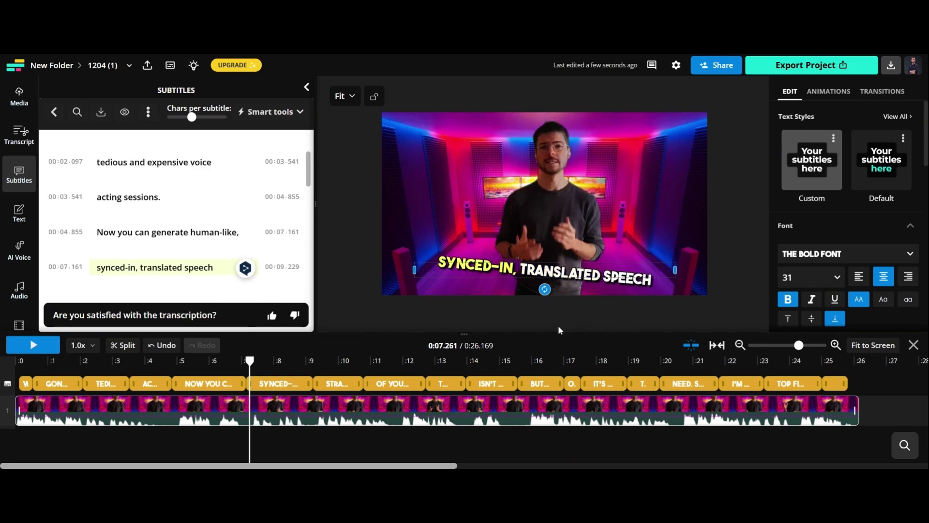
click(24, 346)
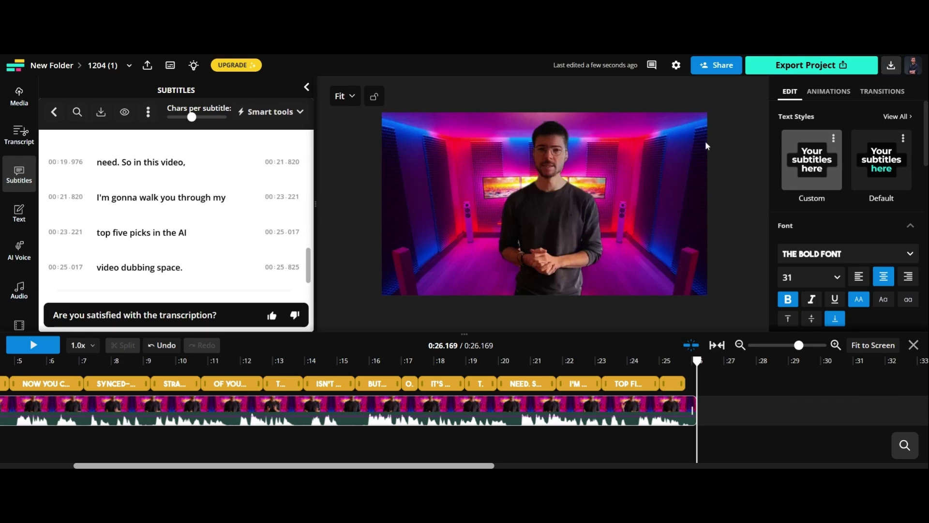
Browse the export panel's Recent Exports and the project's timing and version settings
click(863, 70)
click(819, 71)
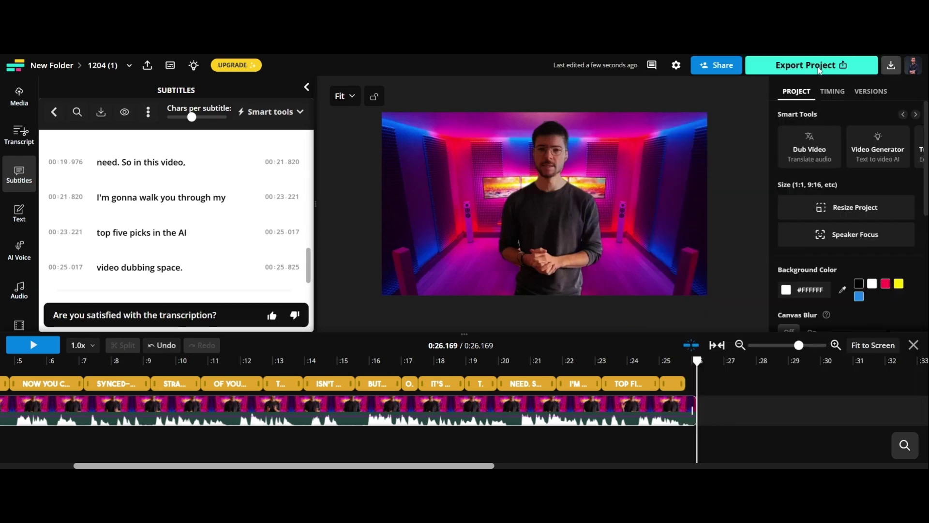
click(819, 71)
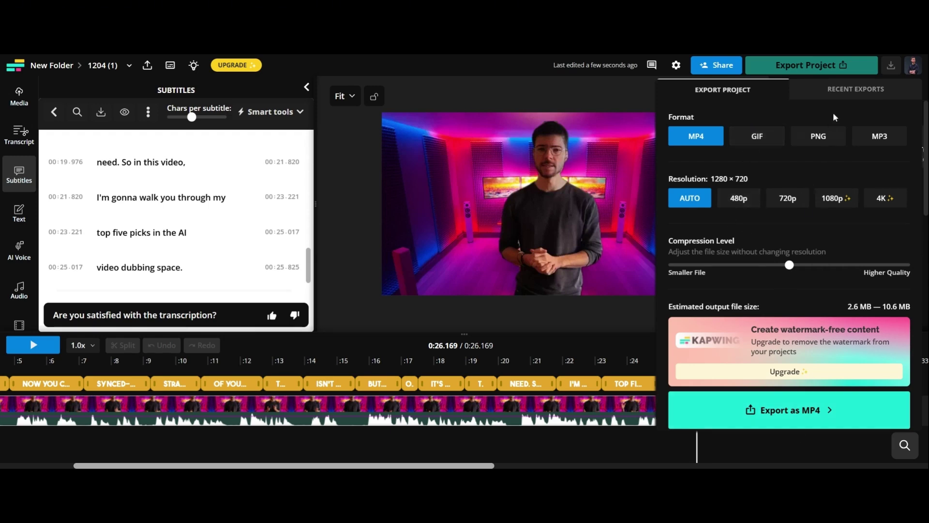
click(885, 90)
click(769, 94)
click(718, 94)
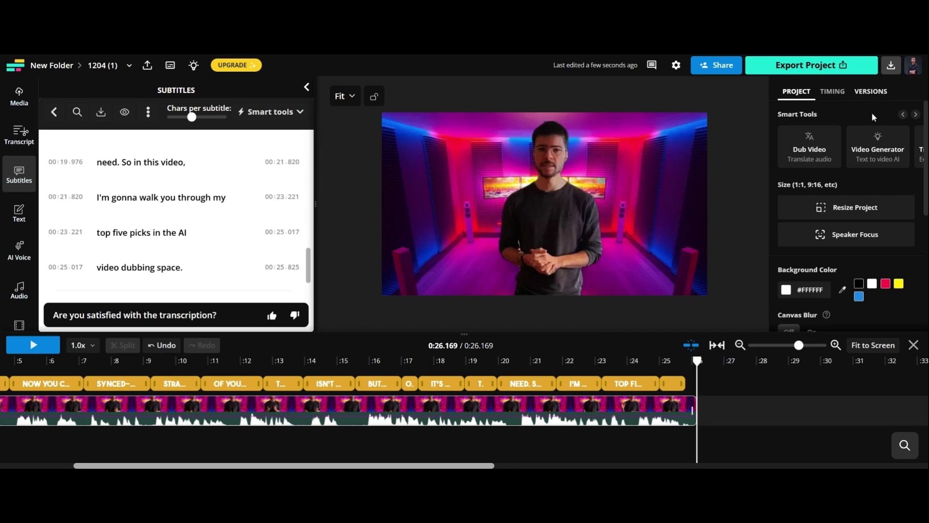
click(846, 92)
click(870, 91)
click(796, 91)
scroll(844, 280, down, 5)
scroll(847, 277, up, 5)
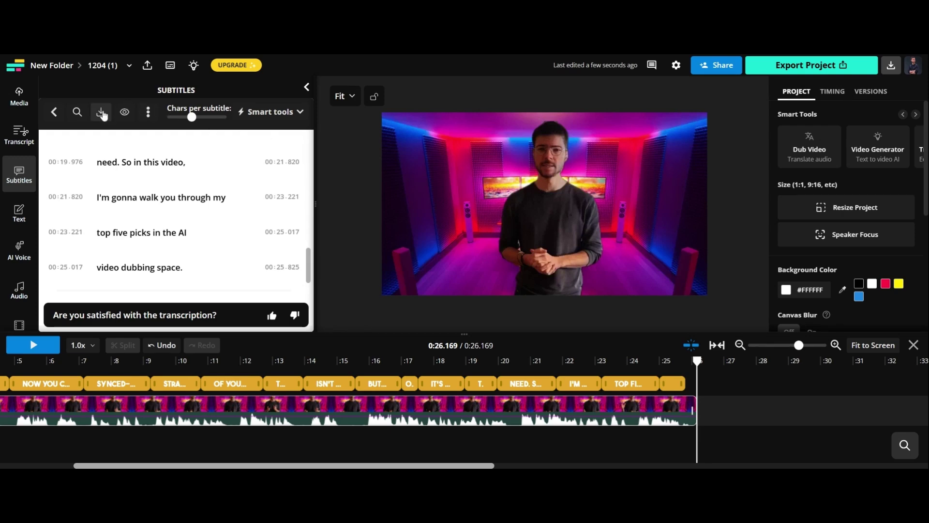
Check the subtitle download formats, then export the video as MP4 at 720p
click(101, 113)
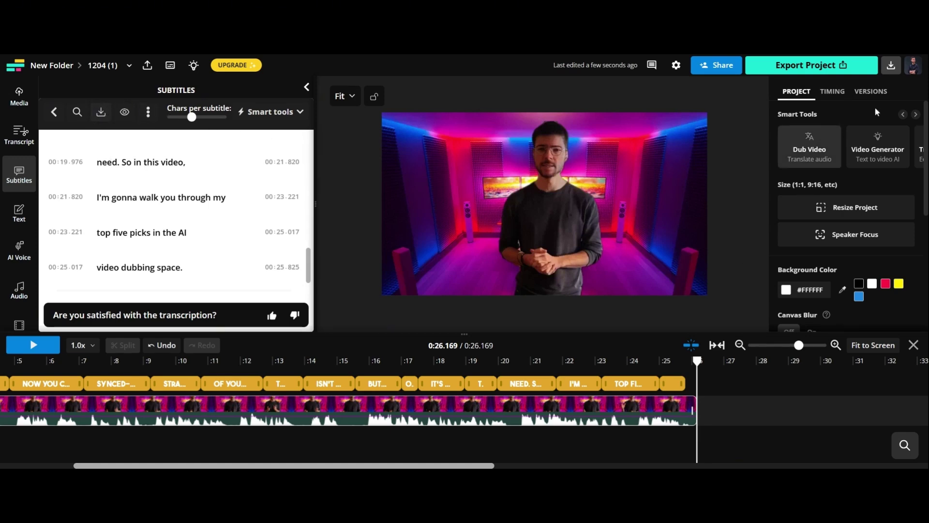
click(810, 65)
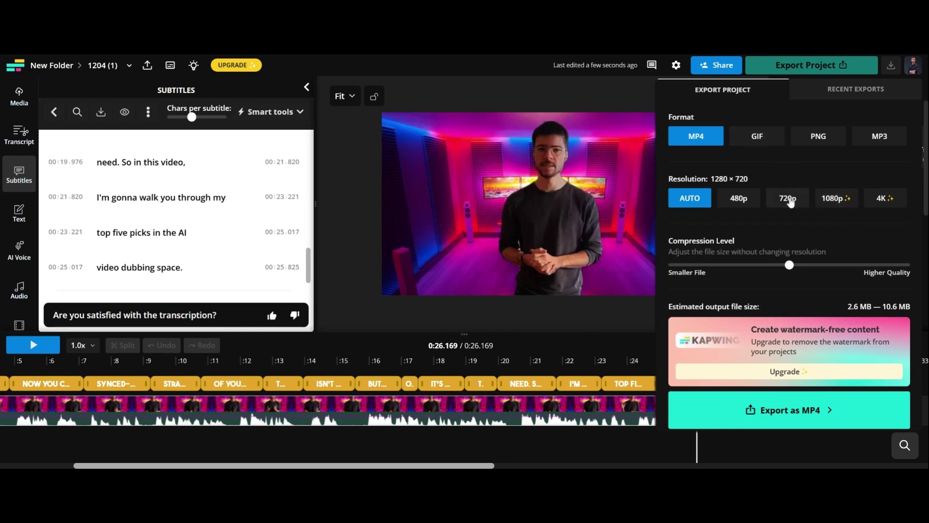
click(790, 202)
click(822, 412)
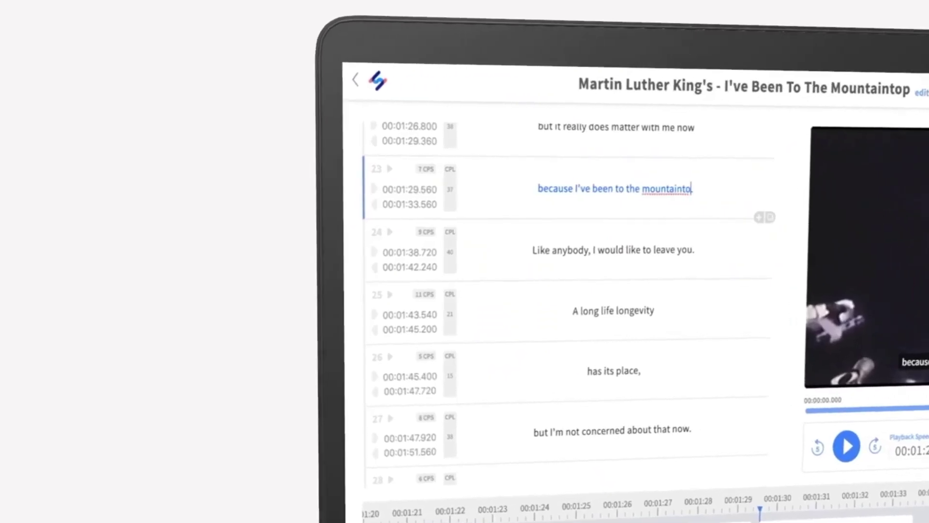
text(p.)
click(700, 250)
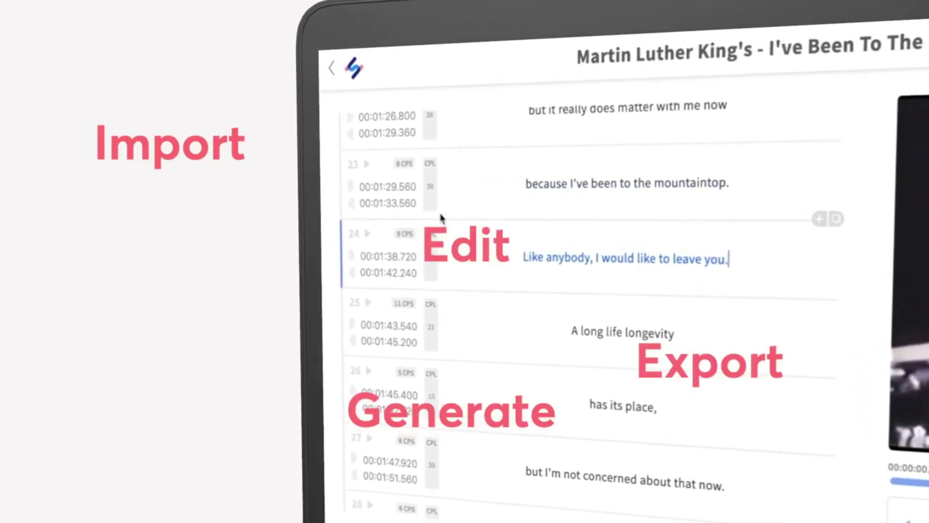
click(387, 187)
key(Up)
key(Up)
key(Up)
key(Up)
key(Up)
key(Up)
key(Up)
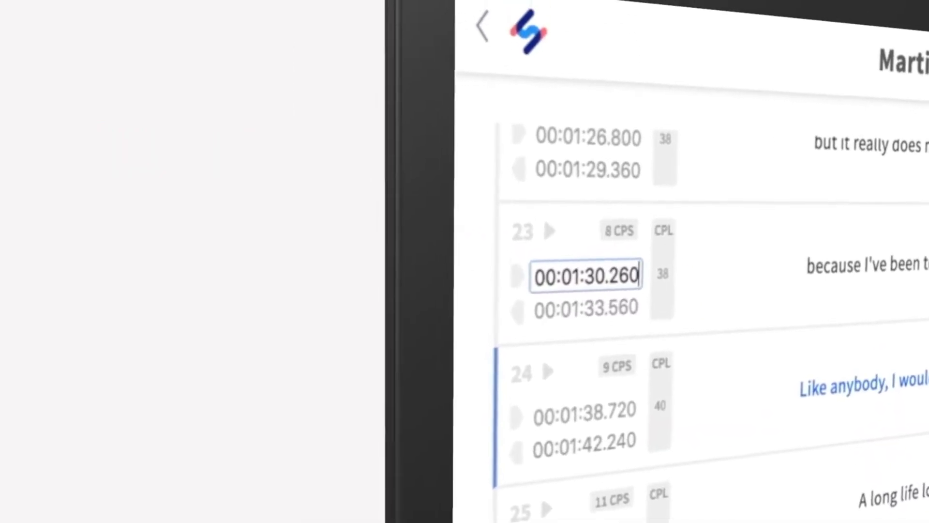
click(553, 384)
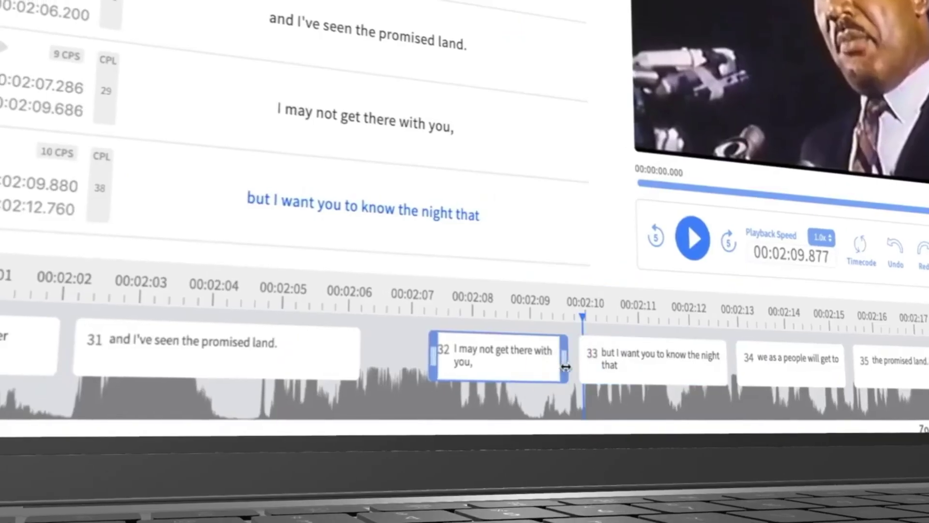
drag(552, 382, 537, 366)
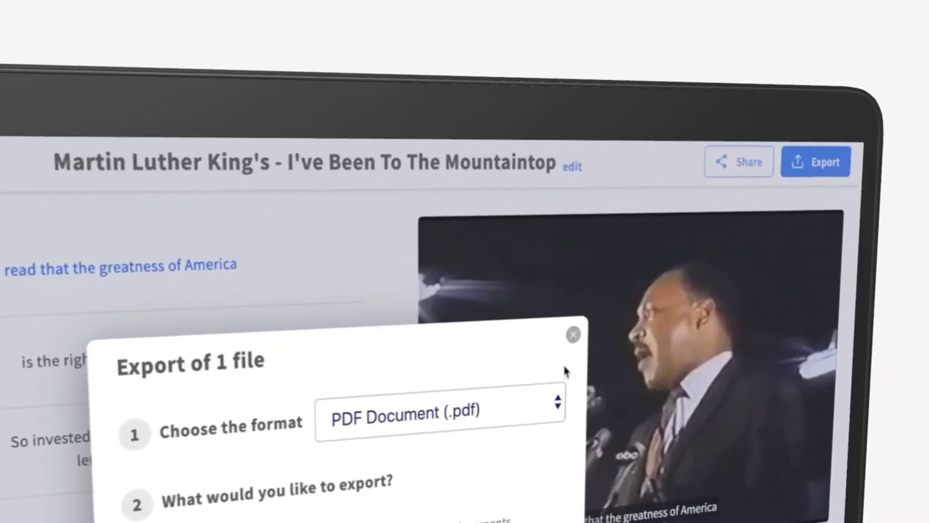
click(551, 387)
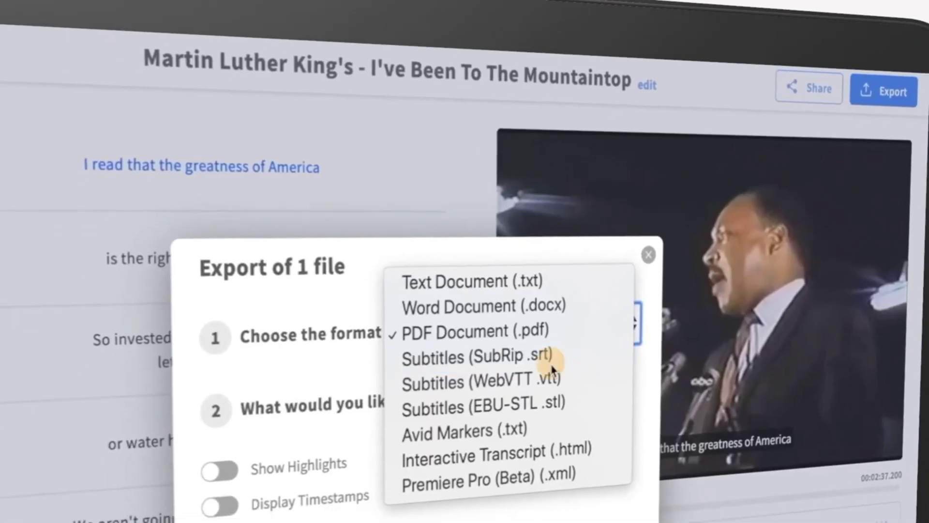
click(552, 360)
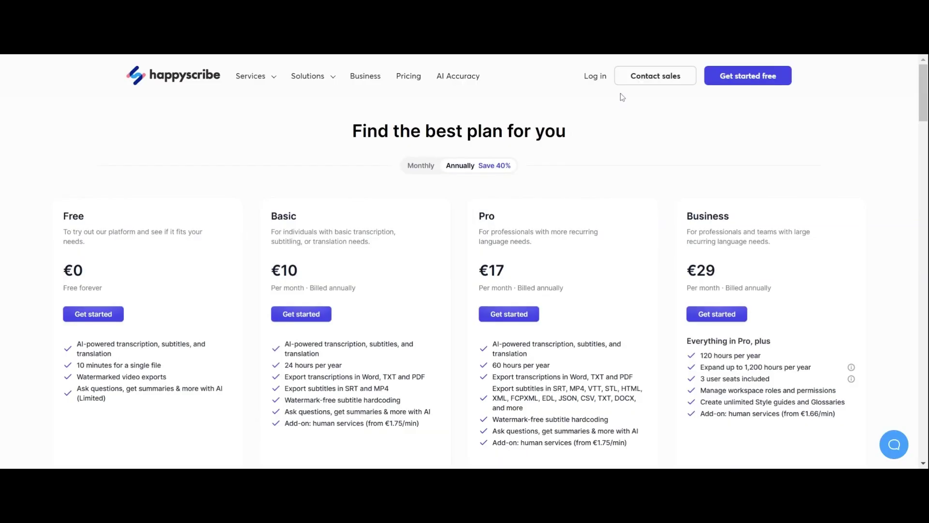
Scroll through Happy Scribe's pricing plans, highlighting the Basic plan's 24 hours per year
scroll(622, 97, down, 3)
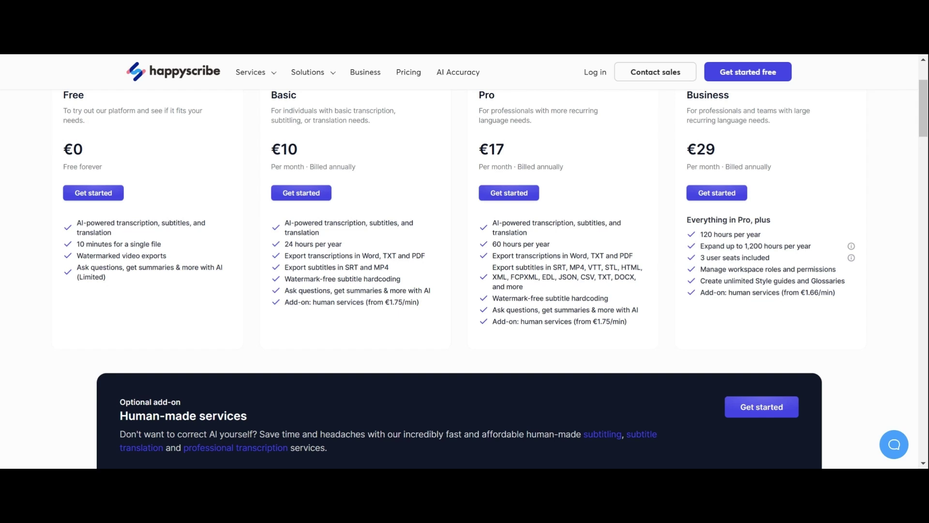
drag(327, 244, 352, 250)
scroll(407, 187, down, 4)
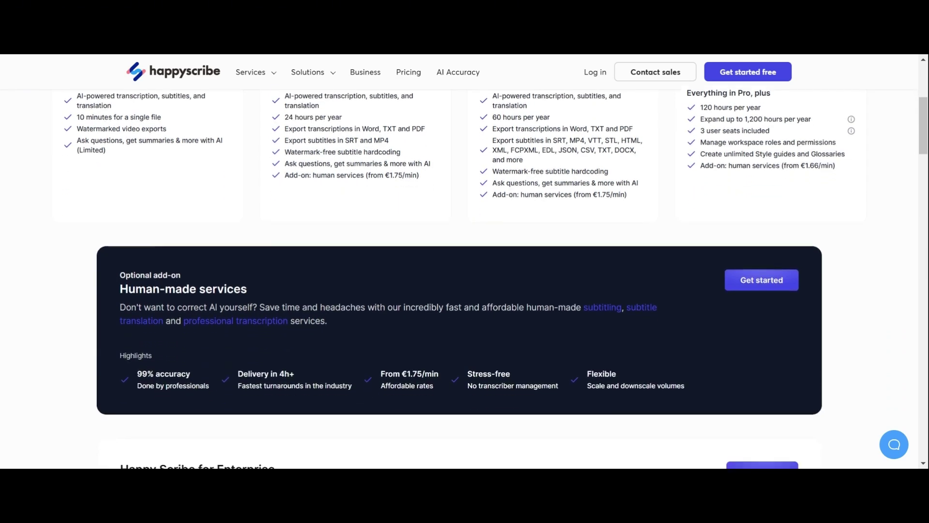
scroll(408, 186, down, 6)
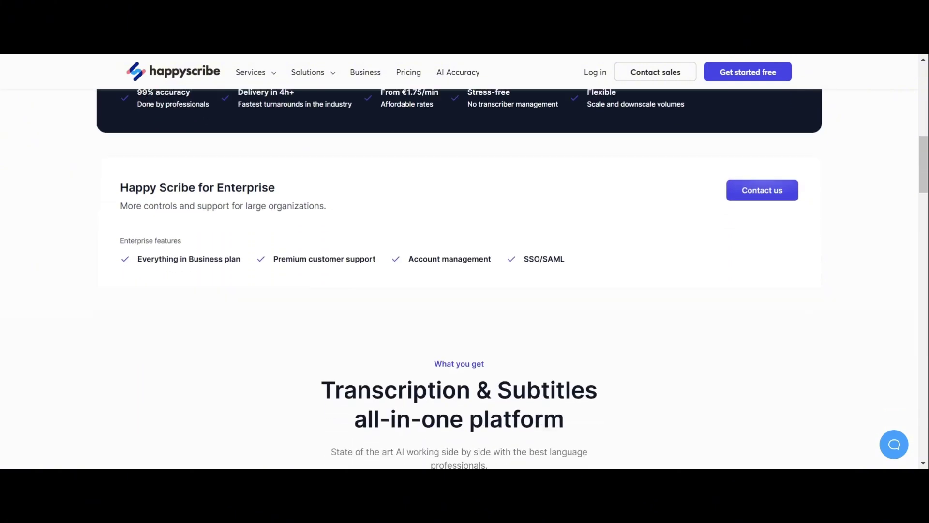
scroll(408, 186, down, 8)
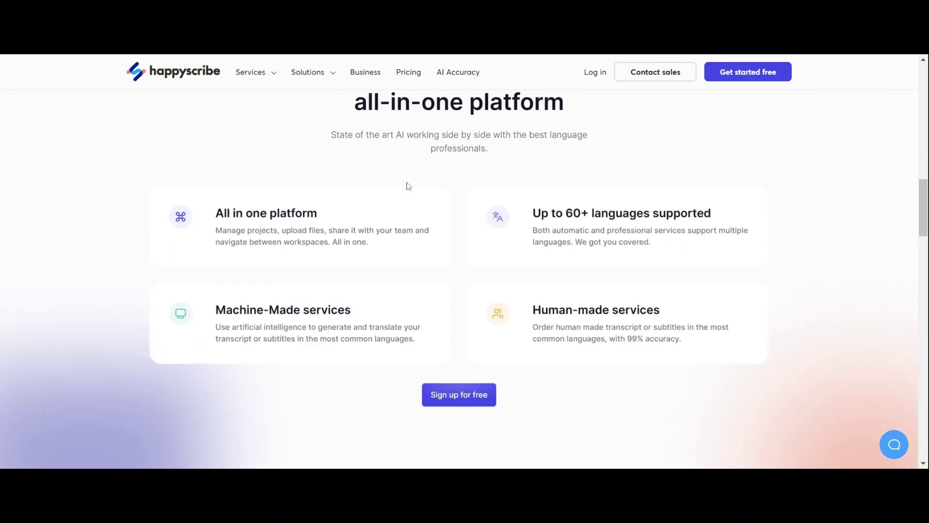
scroll(408, 186, down, 10)
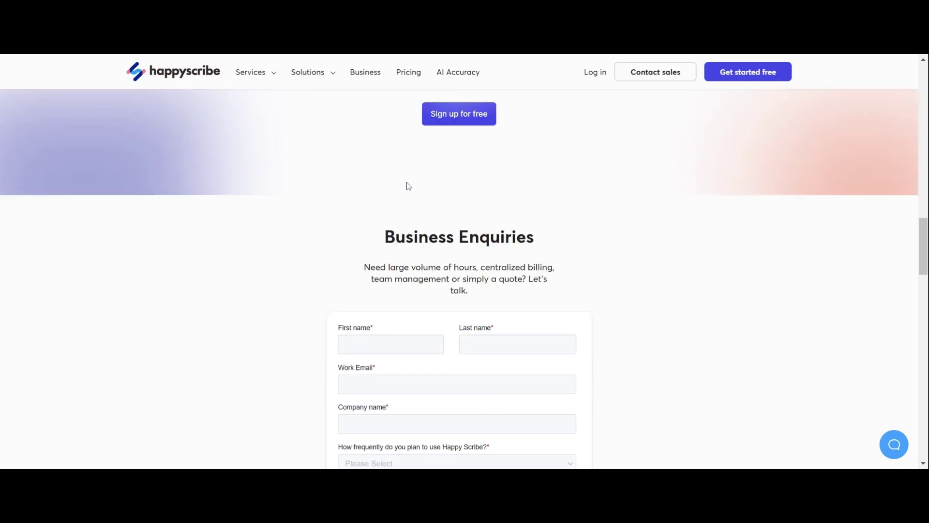
scroll(408, 186, down, 2)
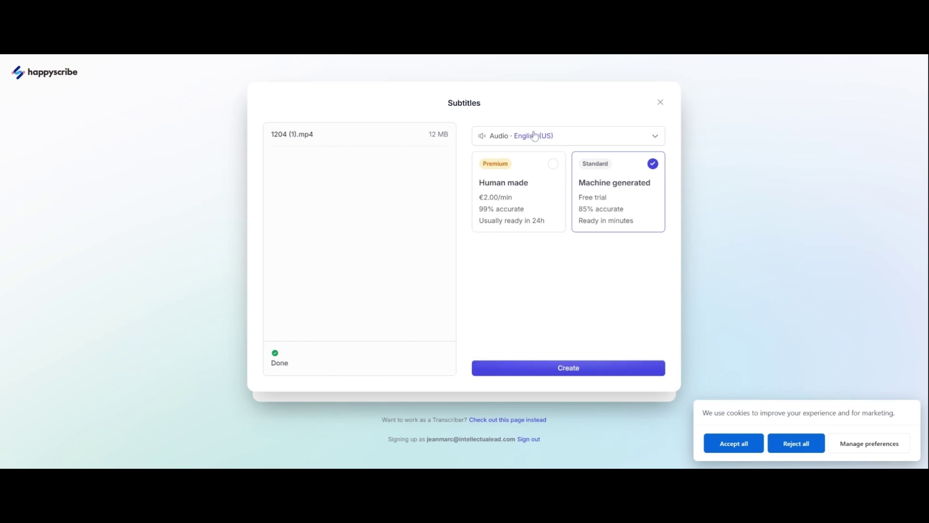
Create the machine-generated subtitles and answer onboarding with Work and Scripted
click(580, 370)
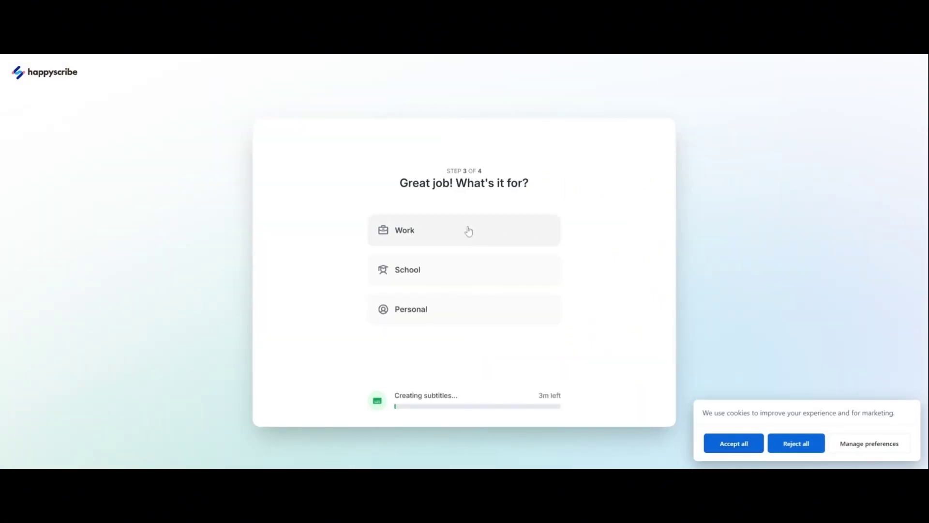
click(517, 231)
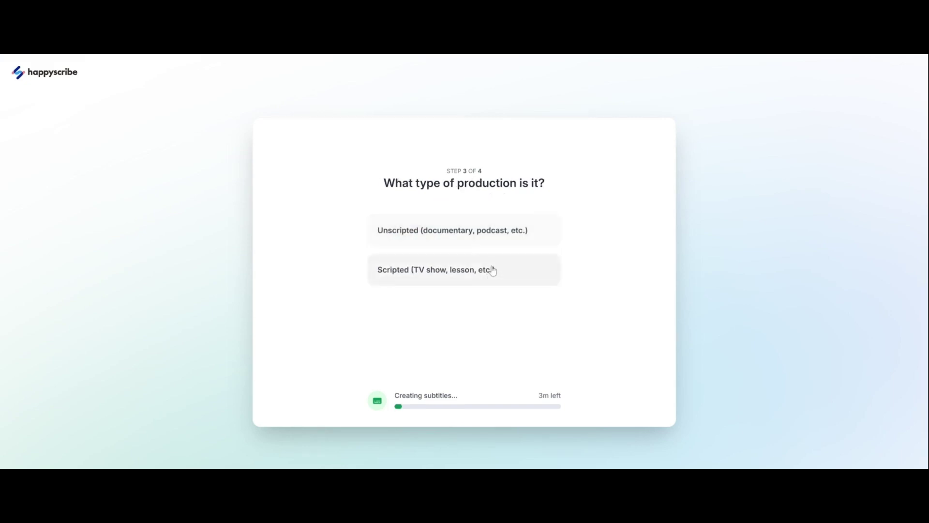
click(499, 242)
scroll(507, 274, down, 5)
scroll(508, 273, up, 5)
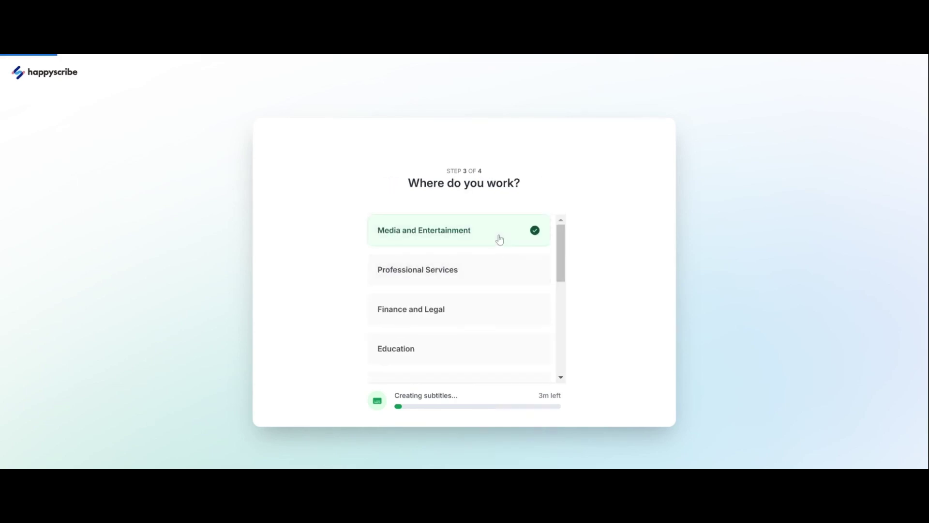